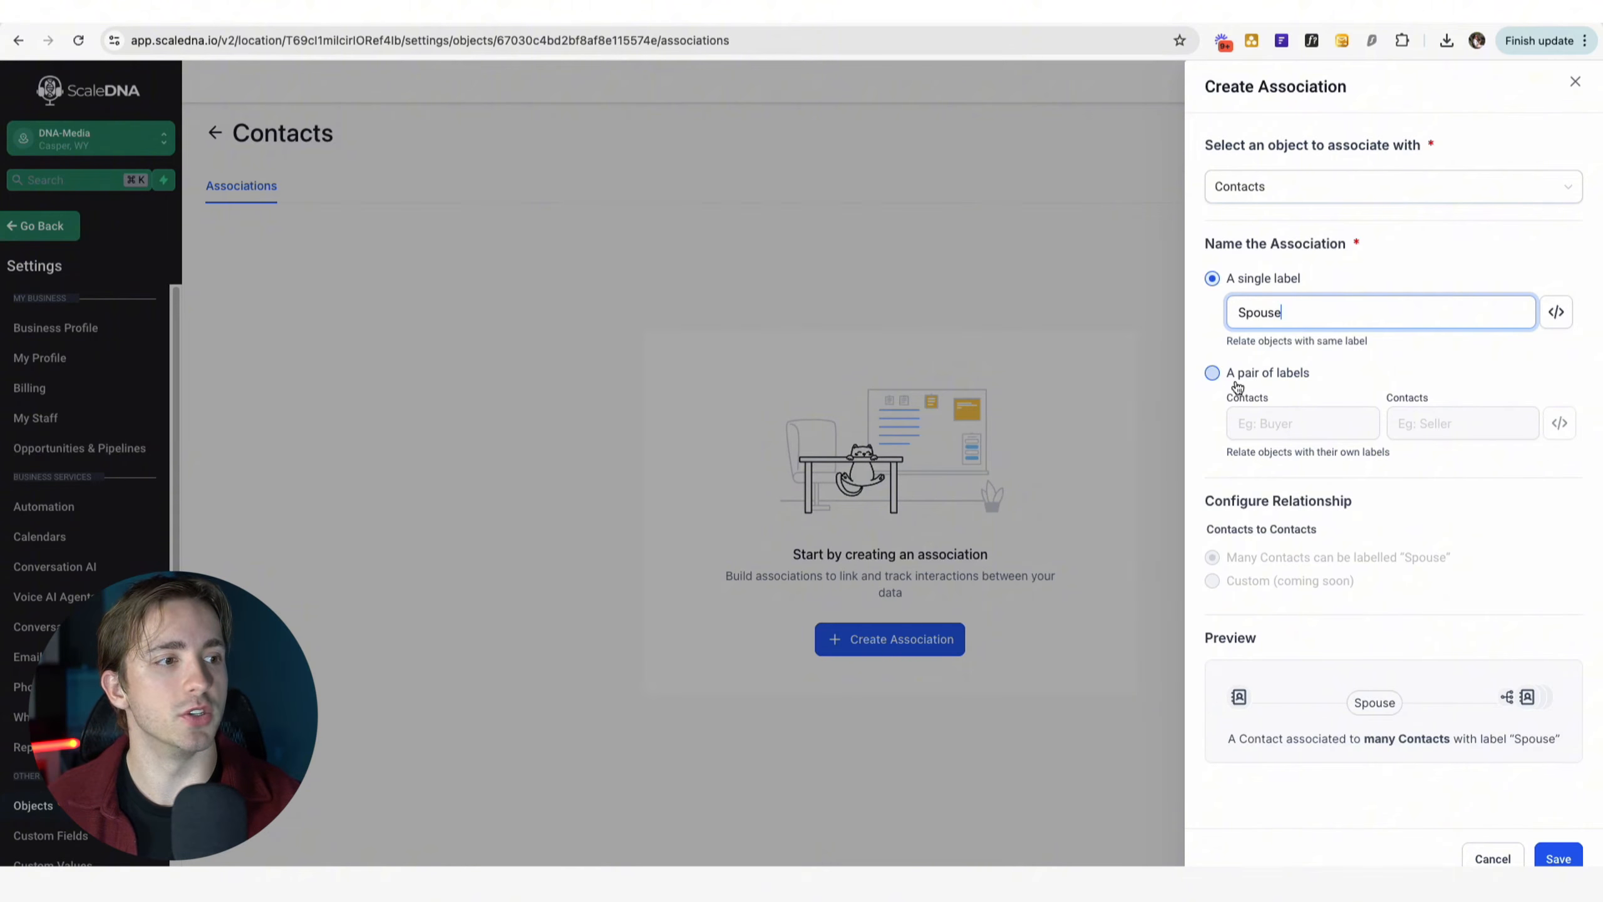
Save a Contacts-to-Contacts association with the single label Spouse.
click(1211, 372)
click(1300, 424)
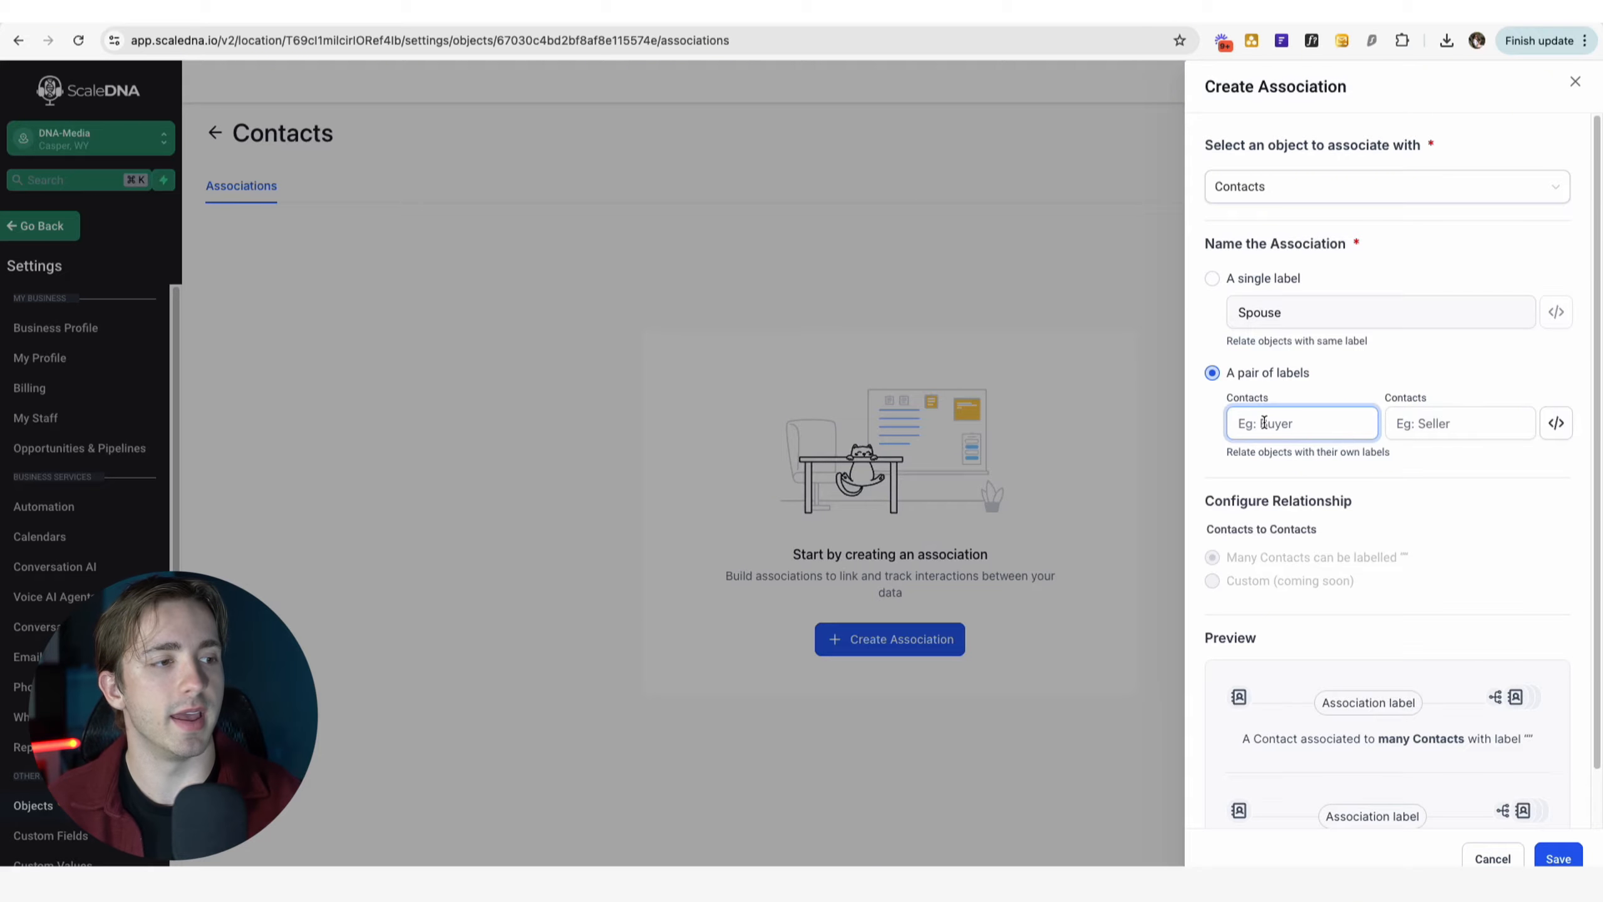
click(1426, 425)
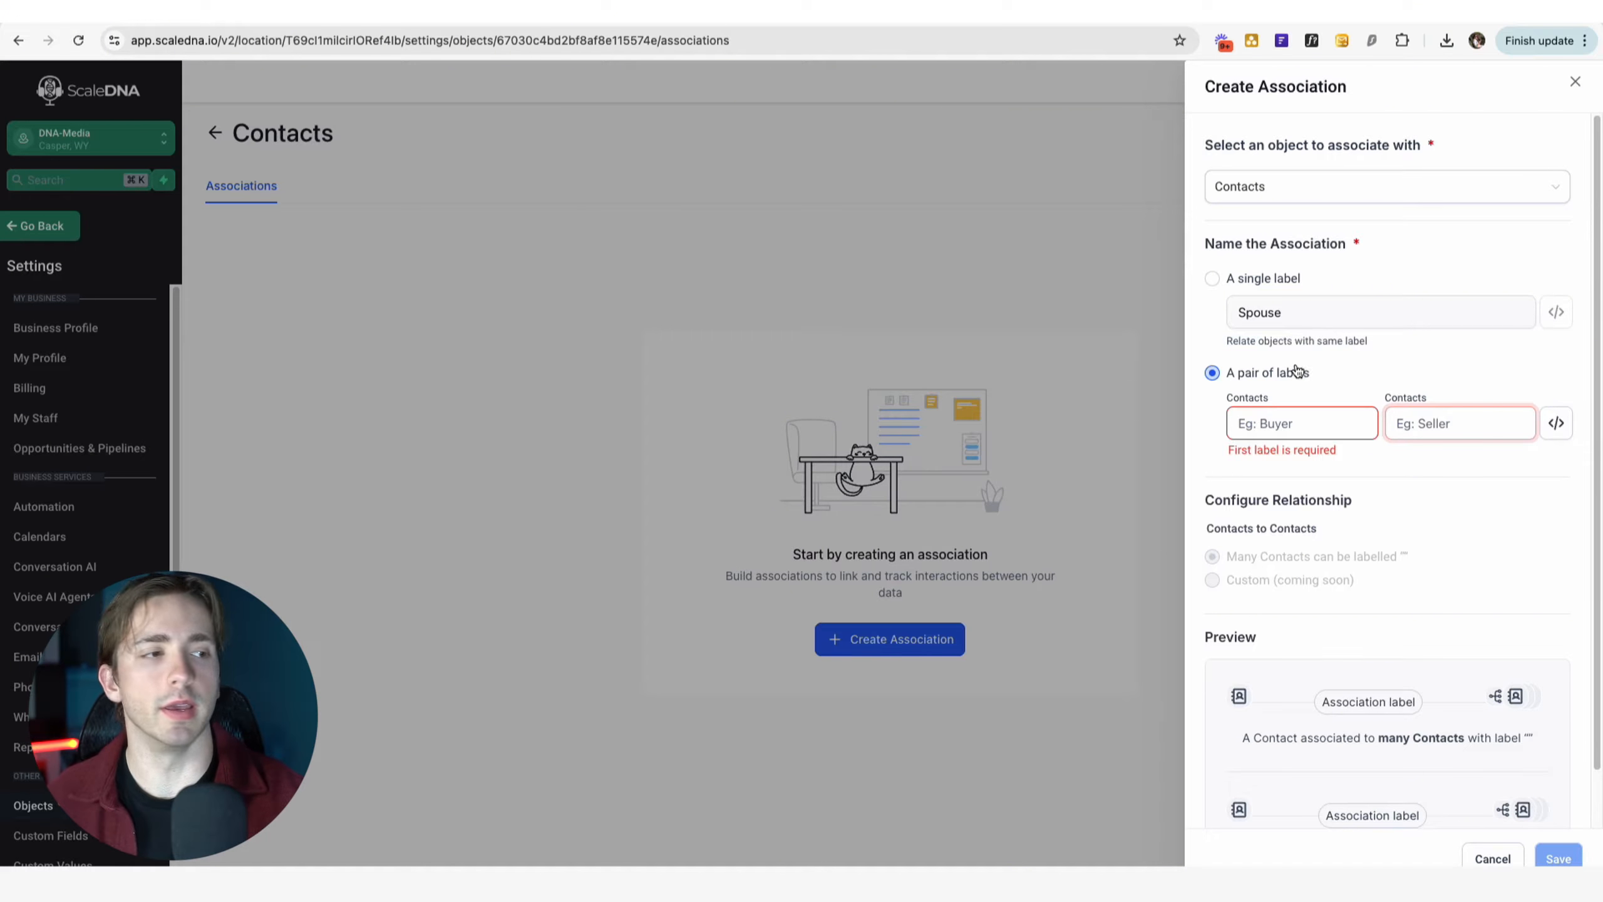
click(1211, 279)
double_click(1309, 317)
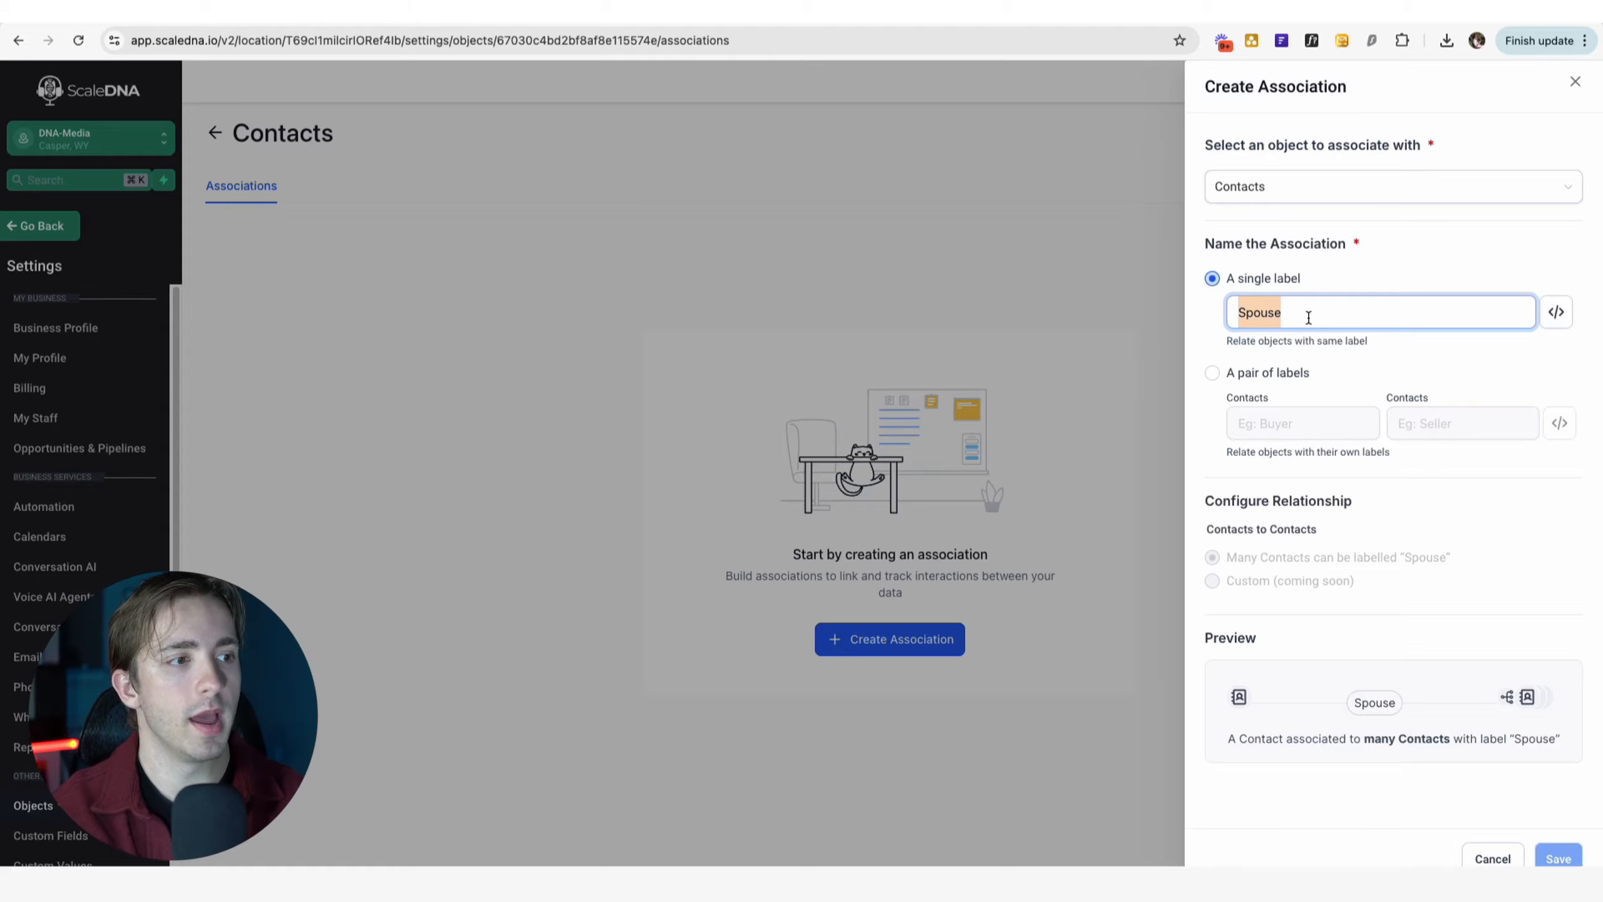
click(1246, 375)
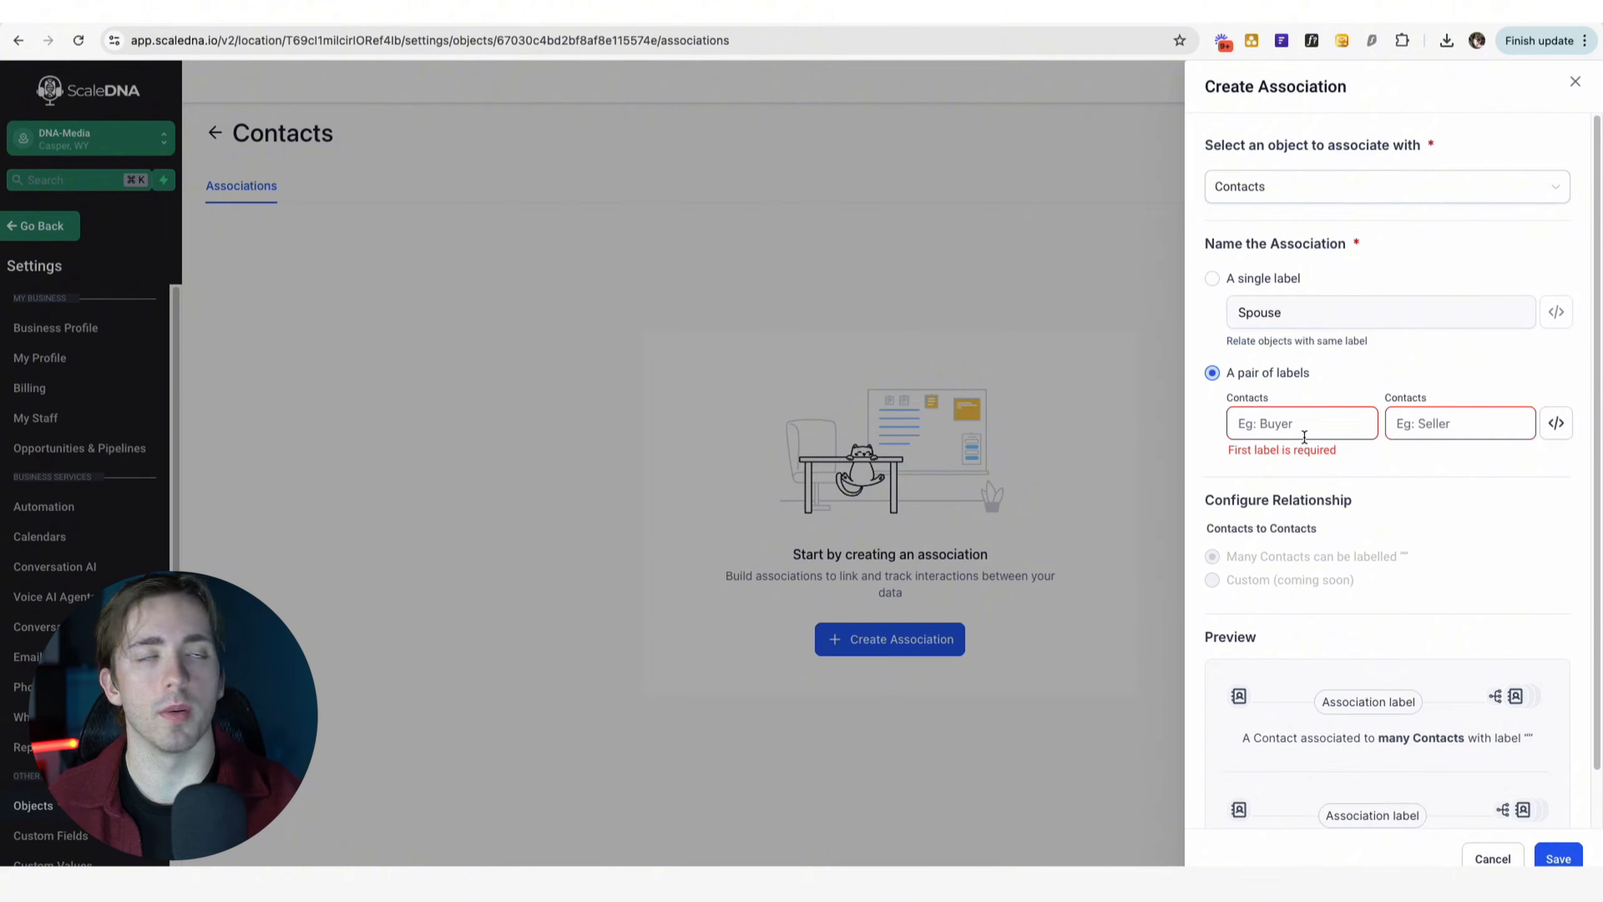
click(1236, 288)
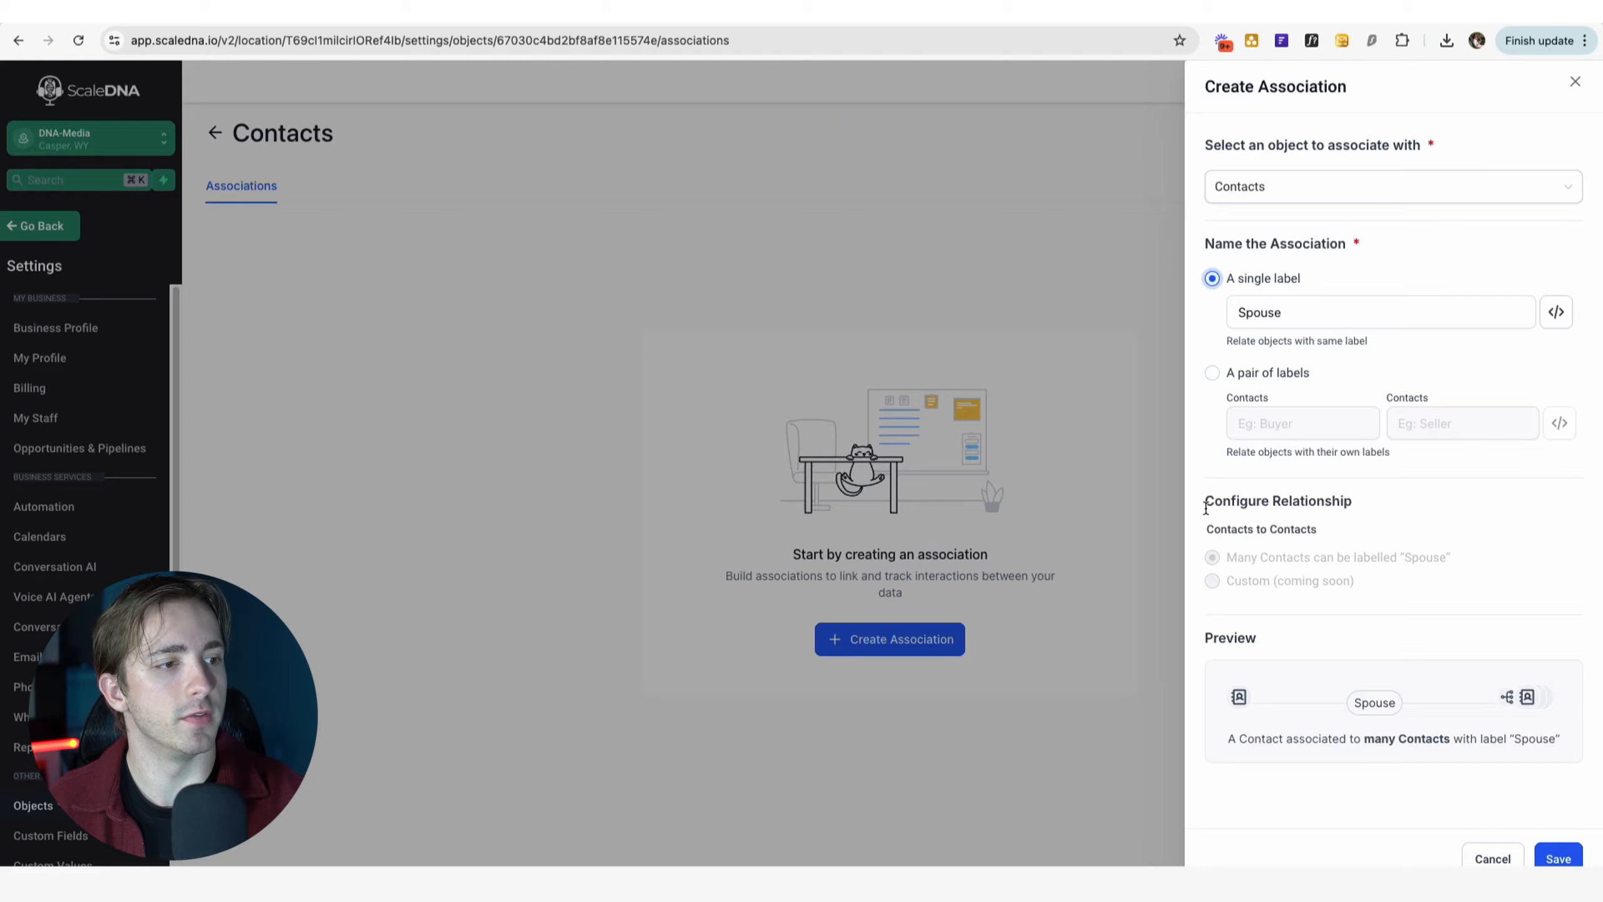
drag(1206, 505, 1385, 515)
click(1371, 533)
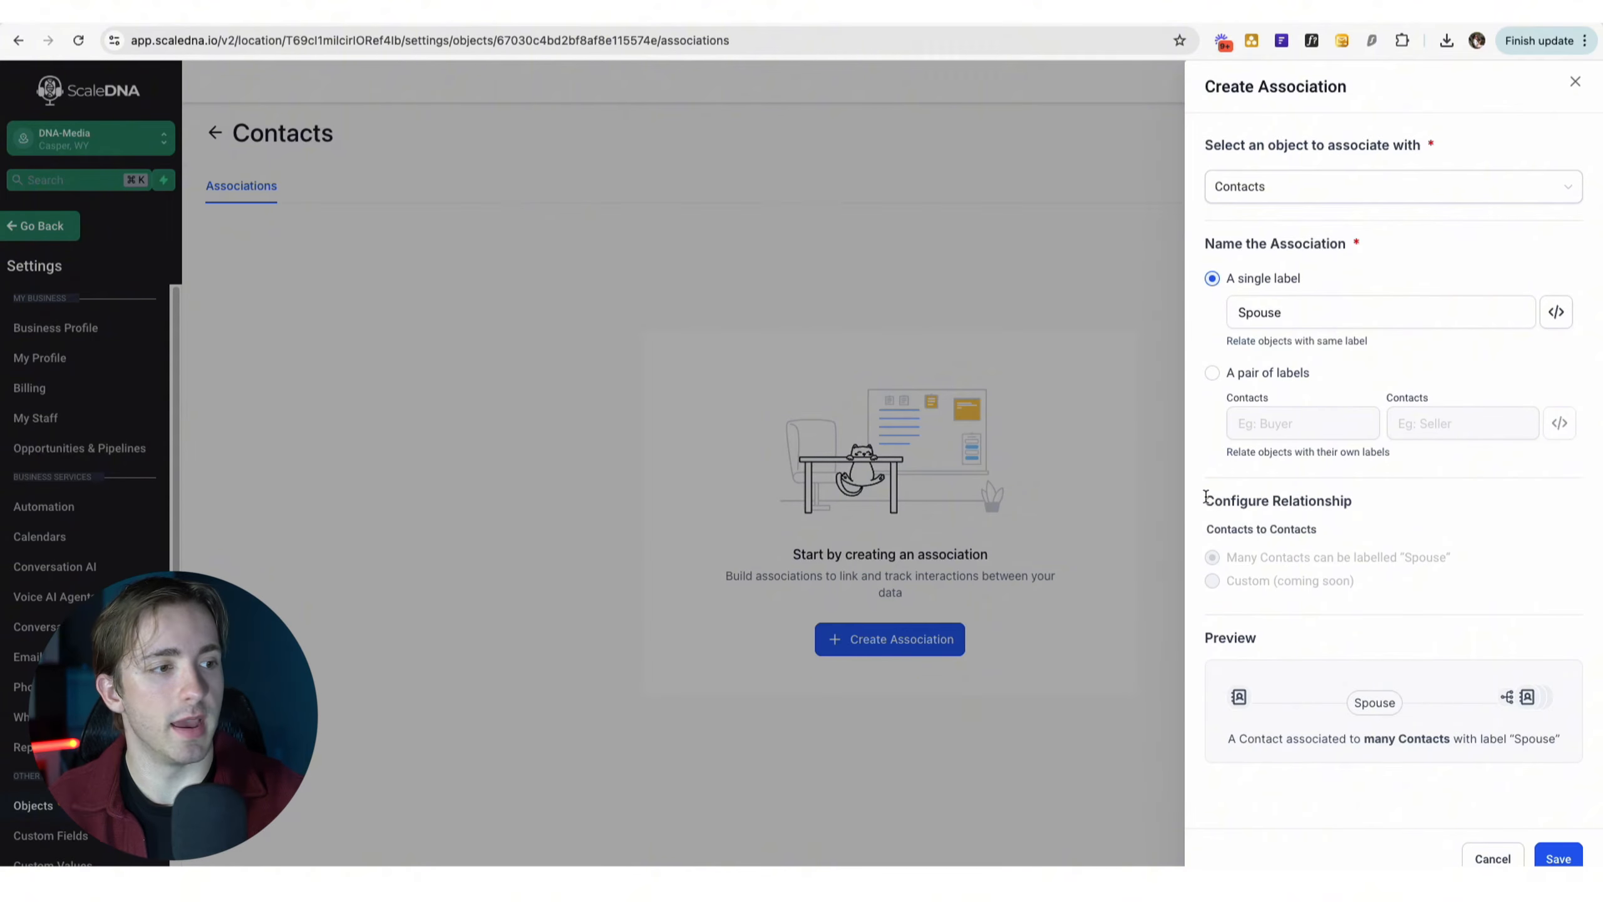
click(1557, 859)
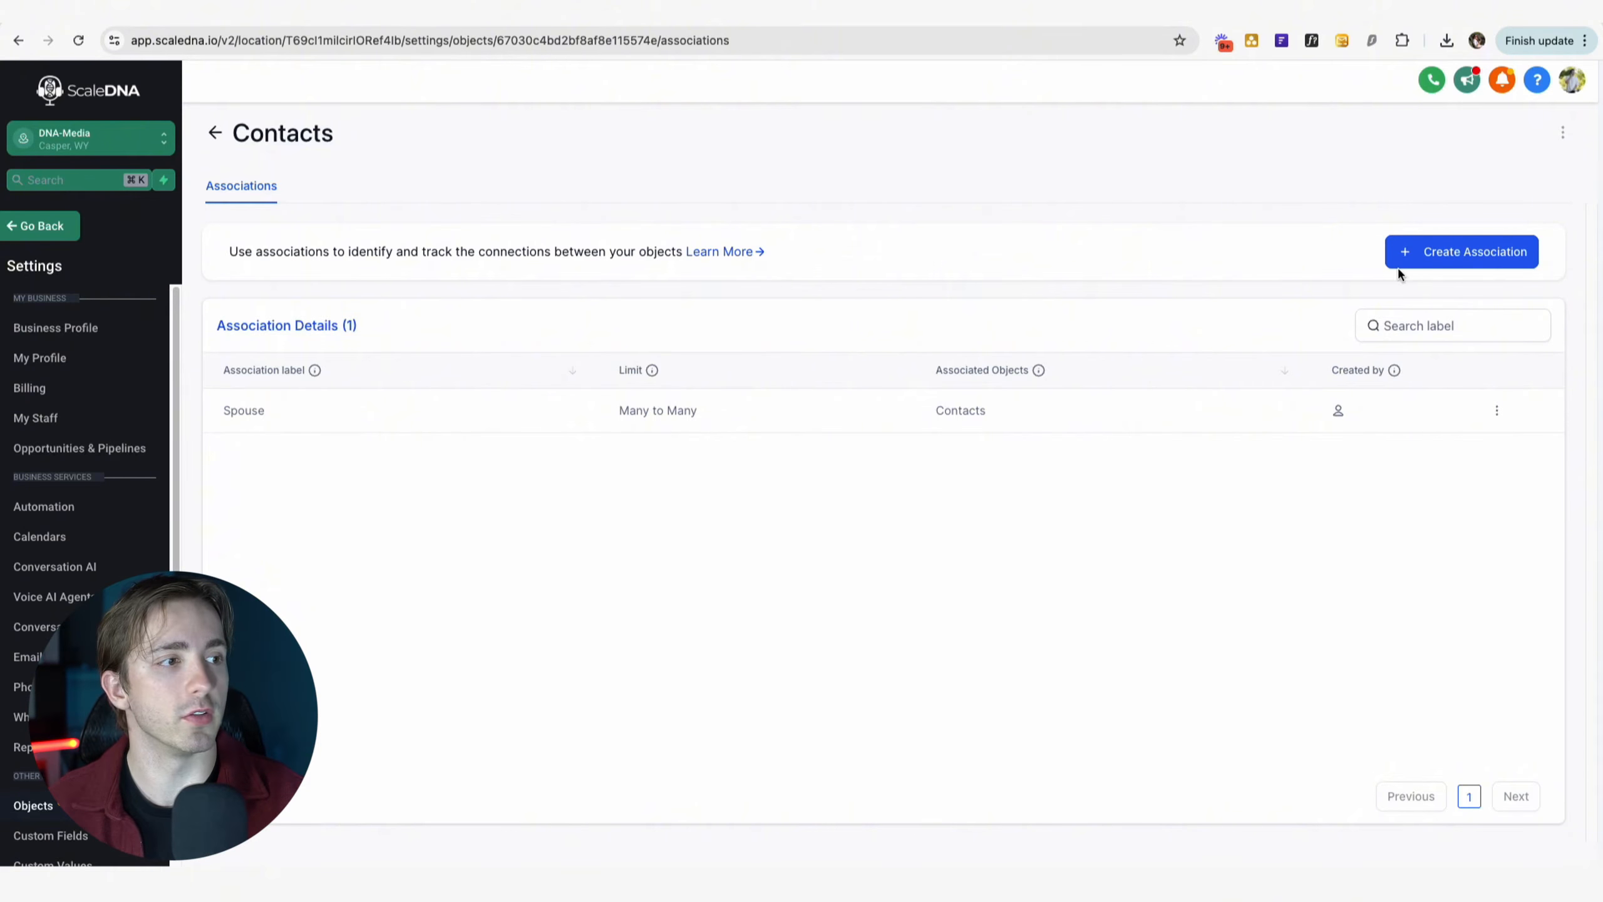
Create a second Contacts association using a pair of labels, Husband and Wife.
click(1414, 253)
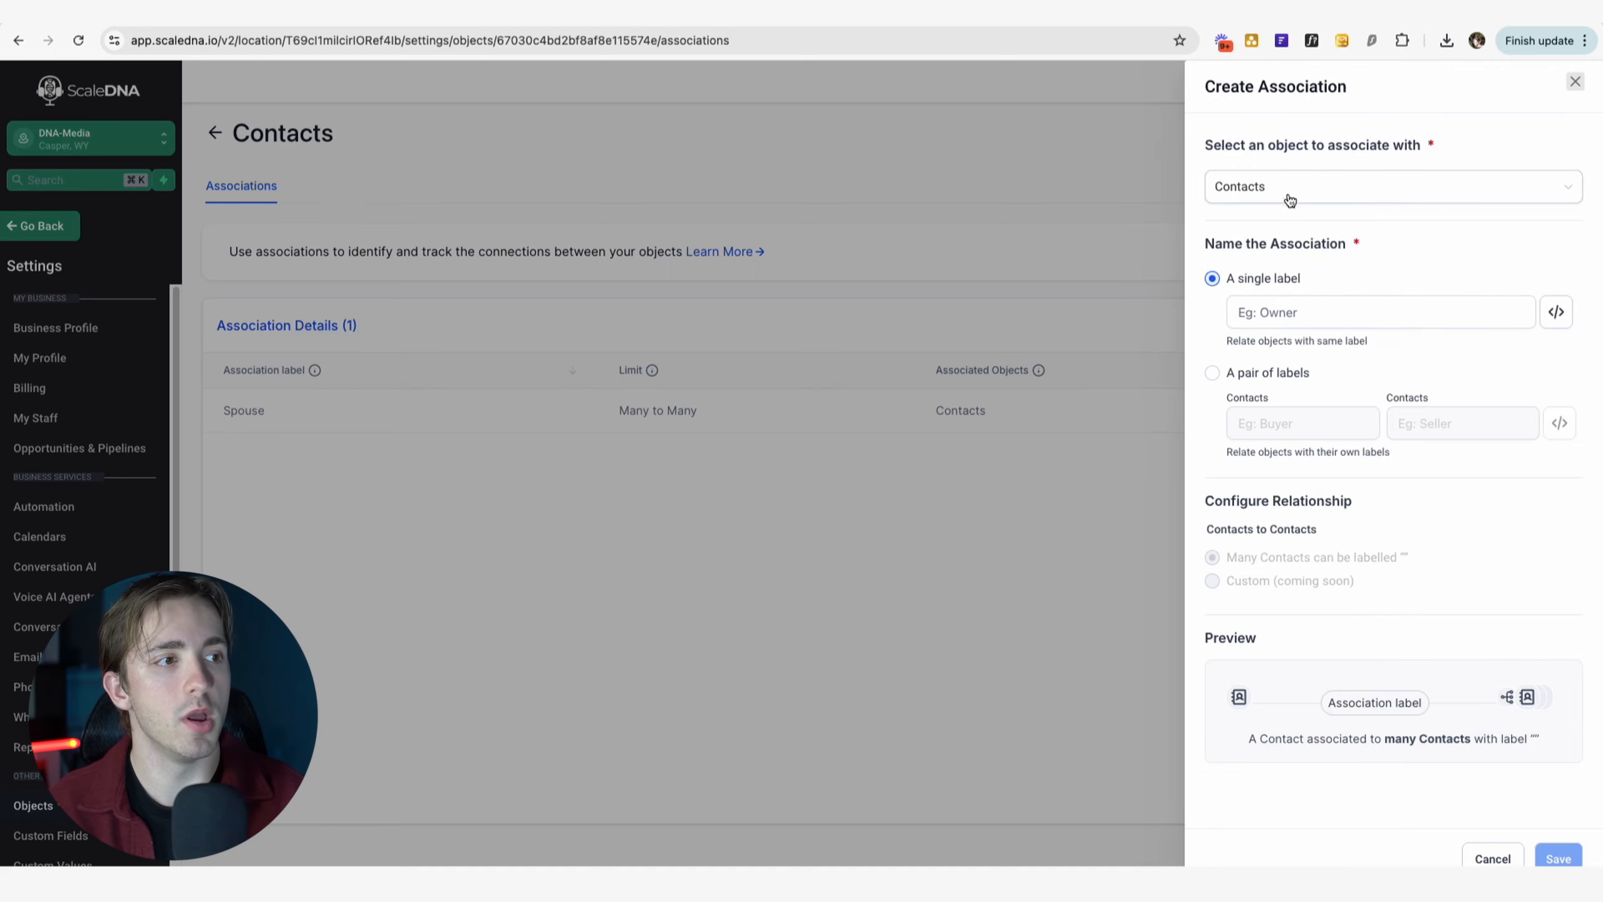
click(1287, 313)
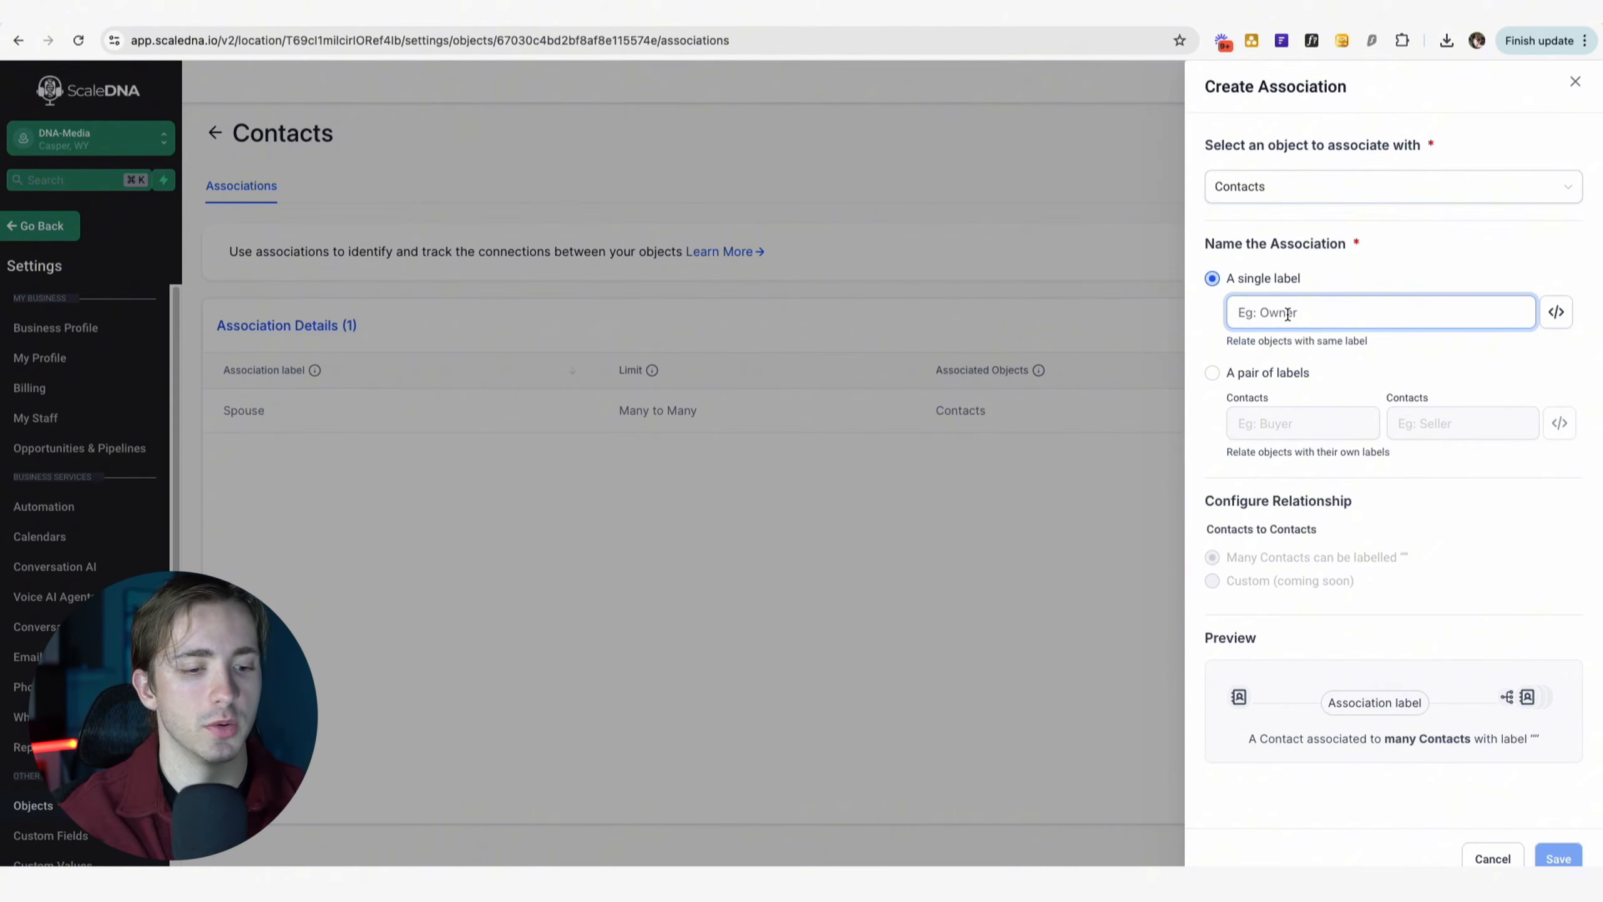
click(1212, 372)
click(1285, 423)
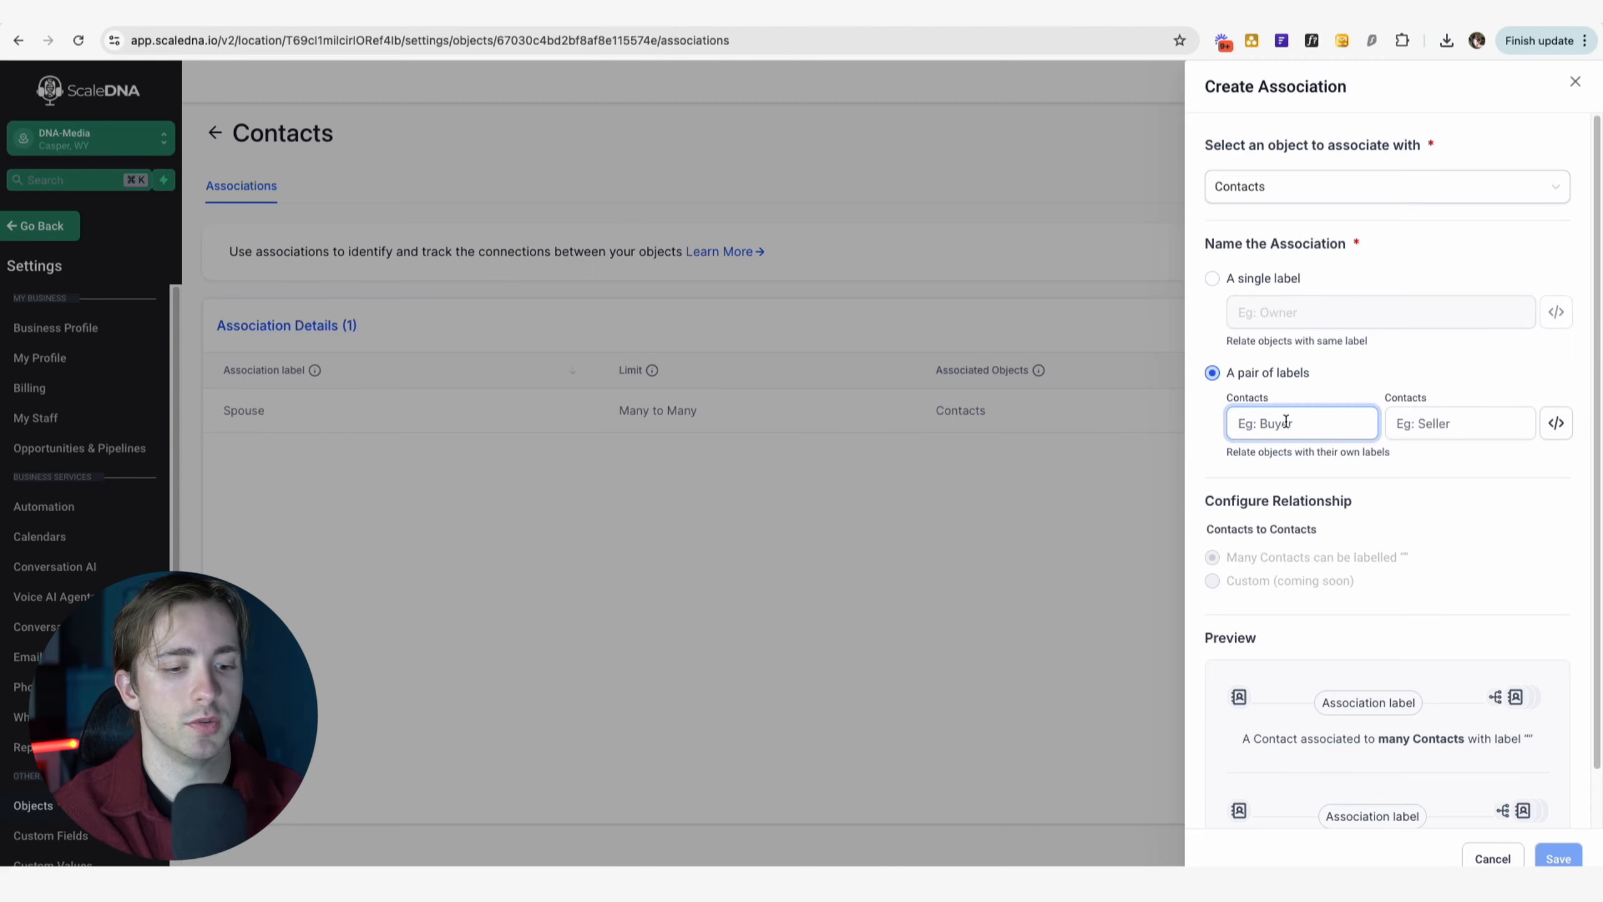
text(Husband)
click(1457, 430)
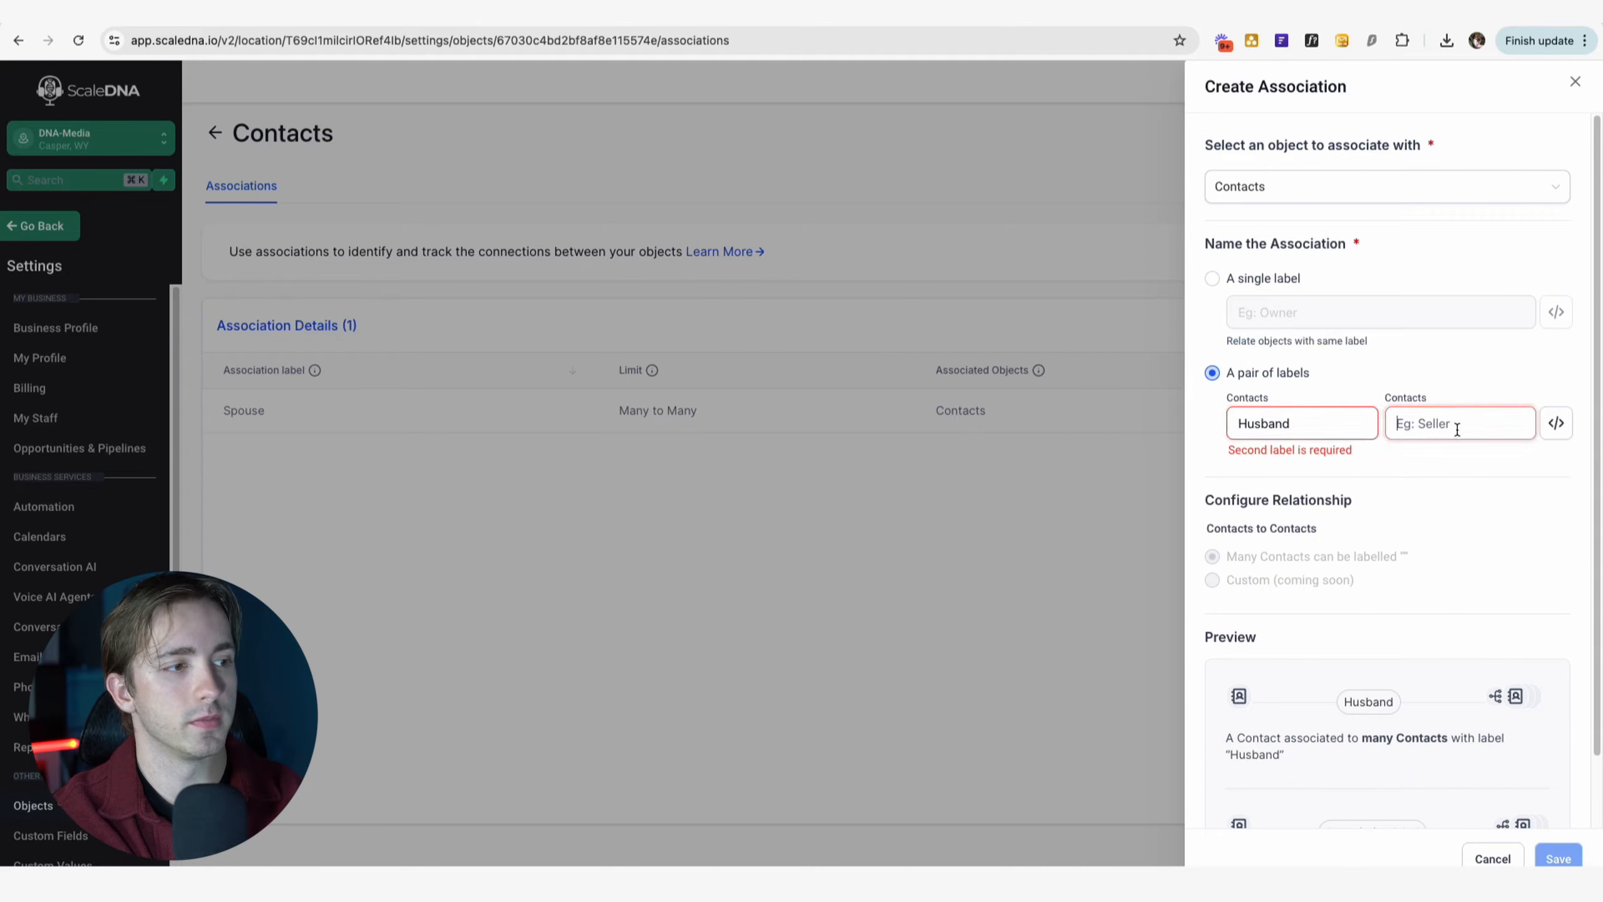
text(Wife)
scroll(1578, 814, down, 2)
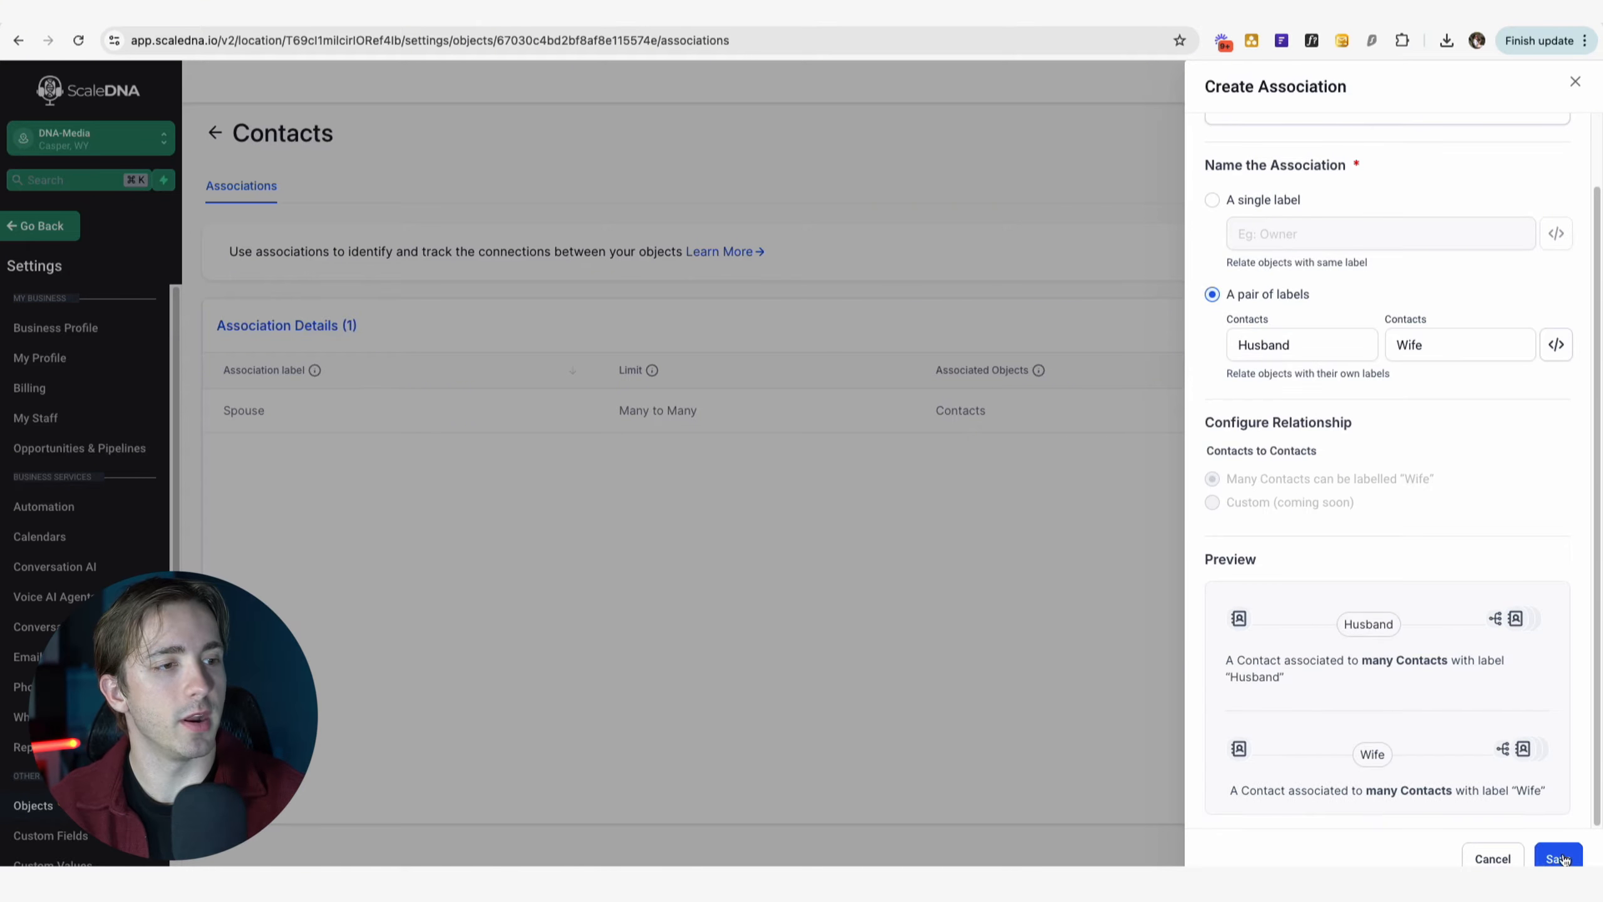
click(1559, 859)
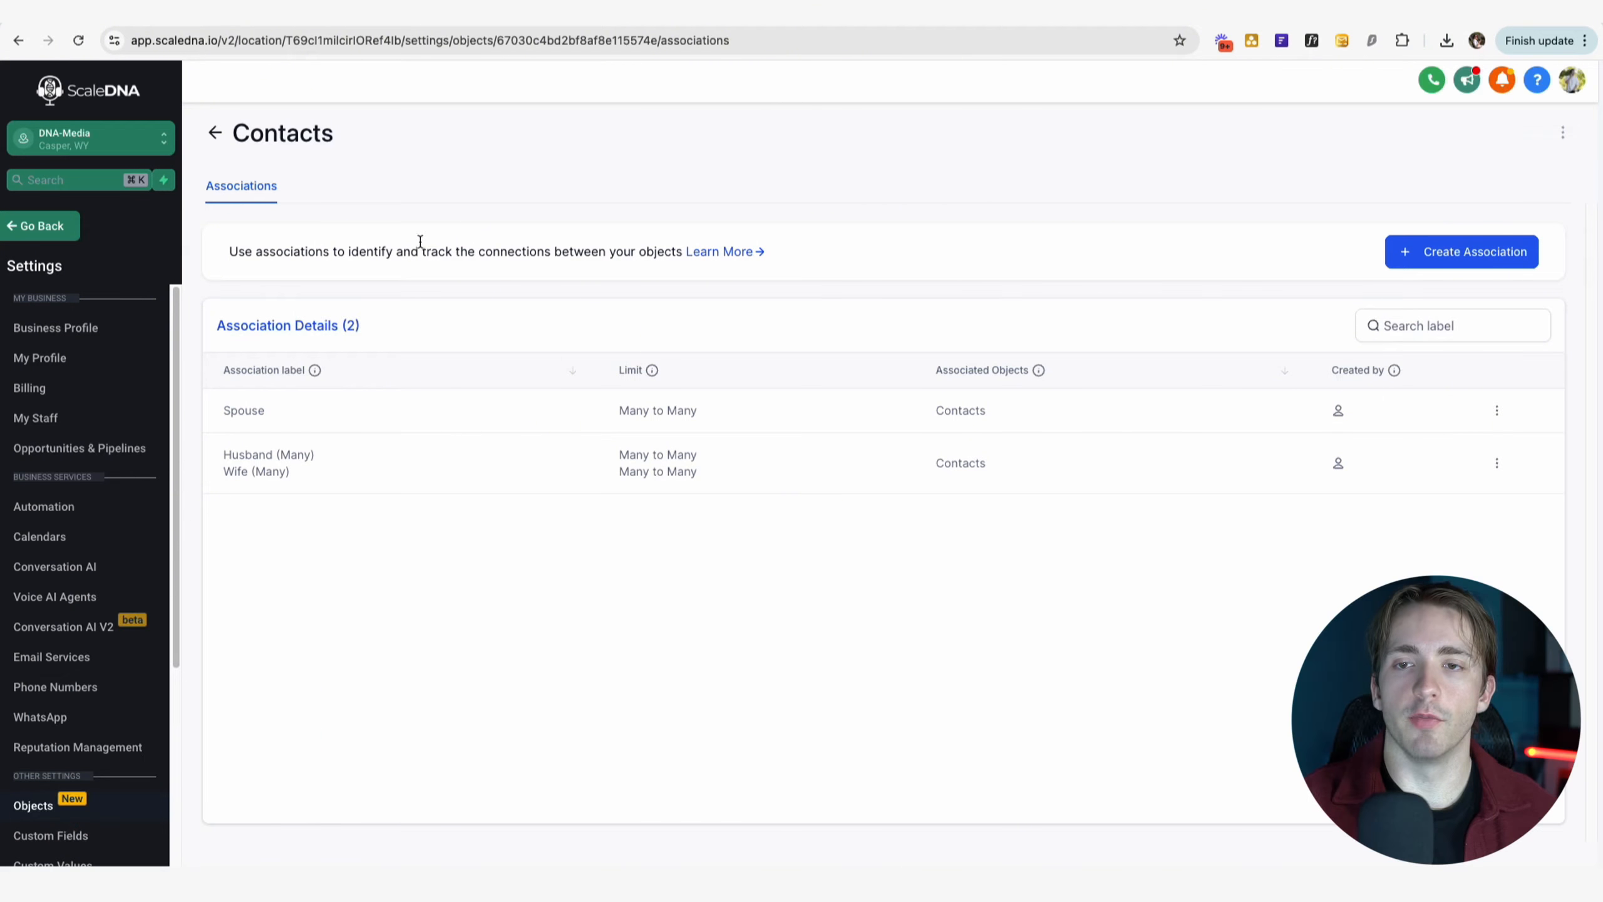
Leave settings and open a contact's record from the Contacts list.
click(54, 226)
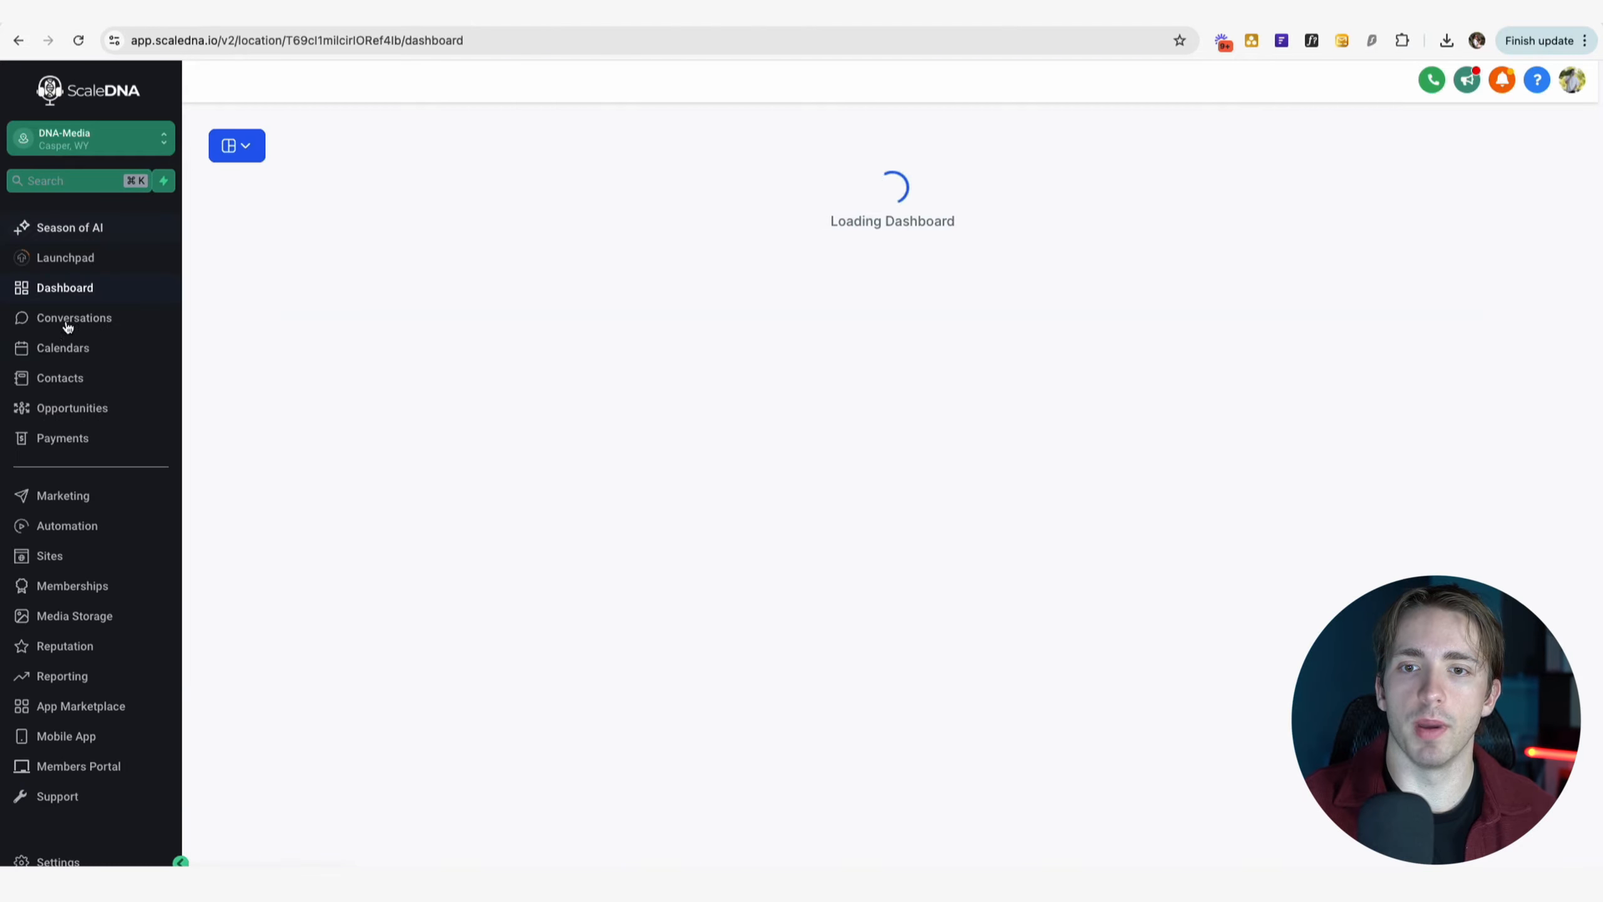
click(94, 382)
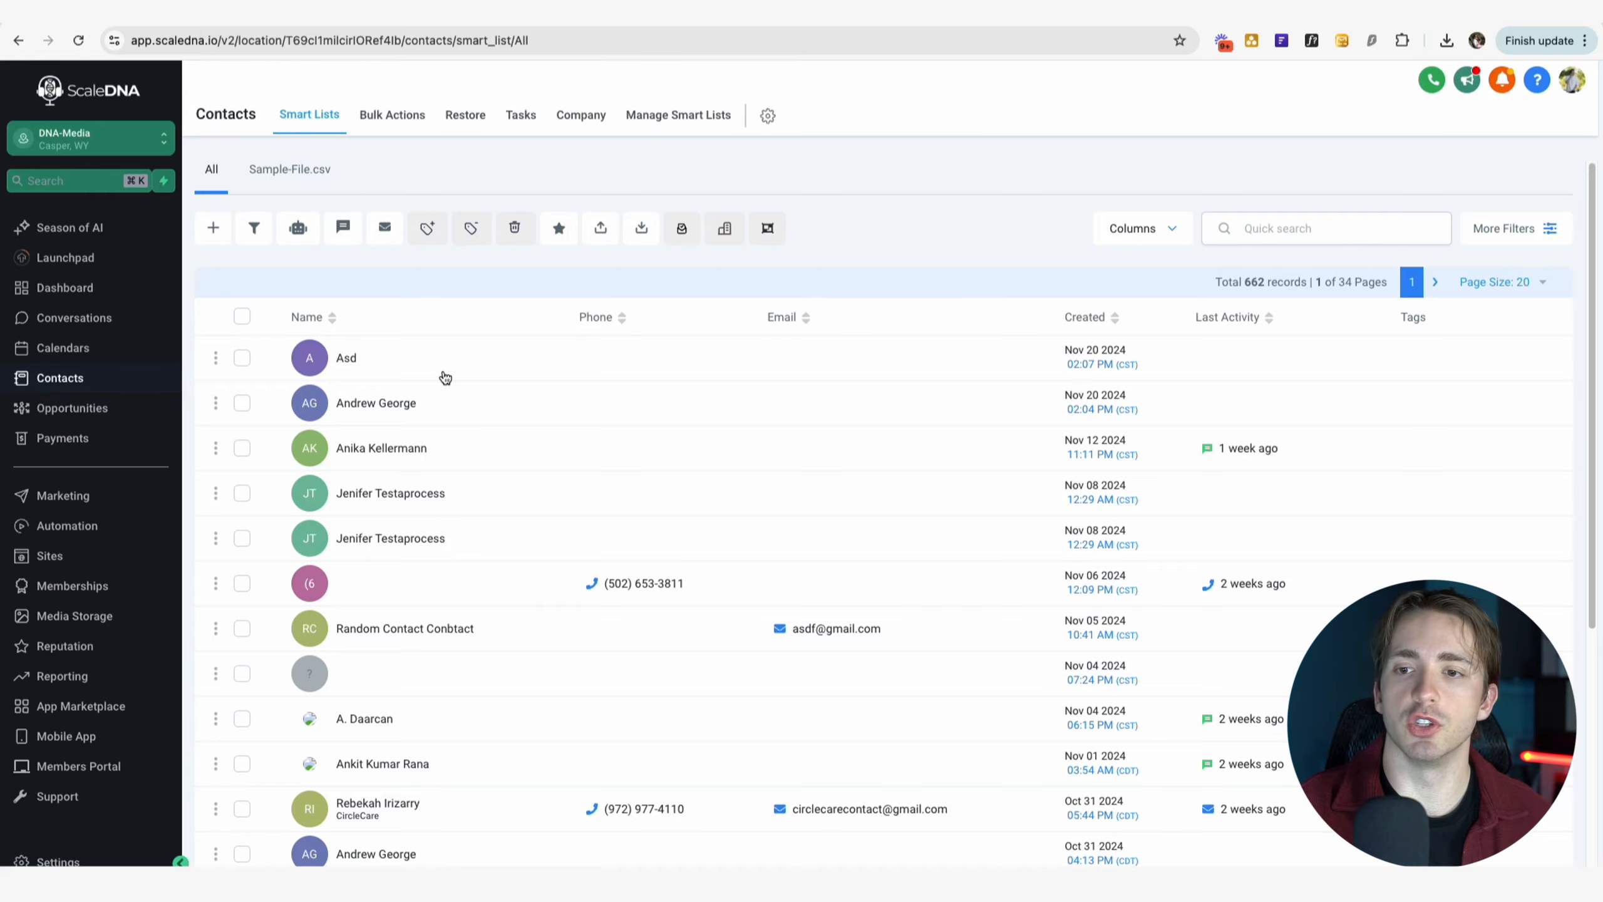
click(397, 405)
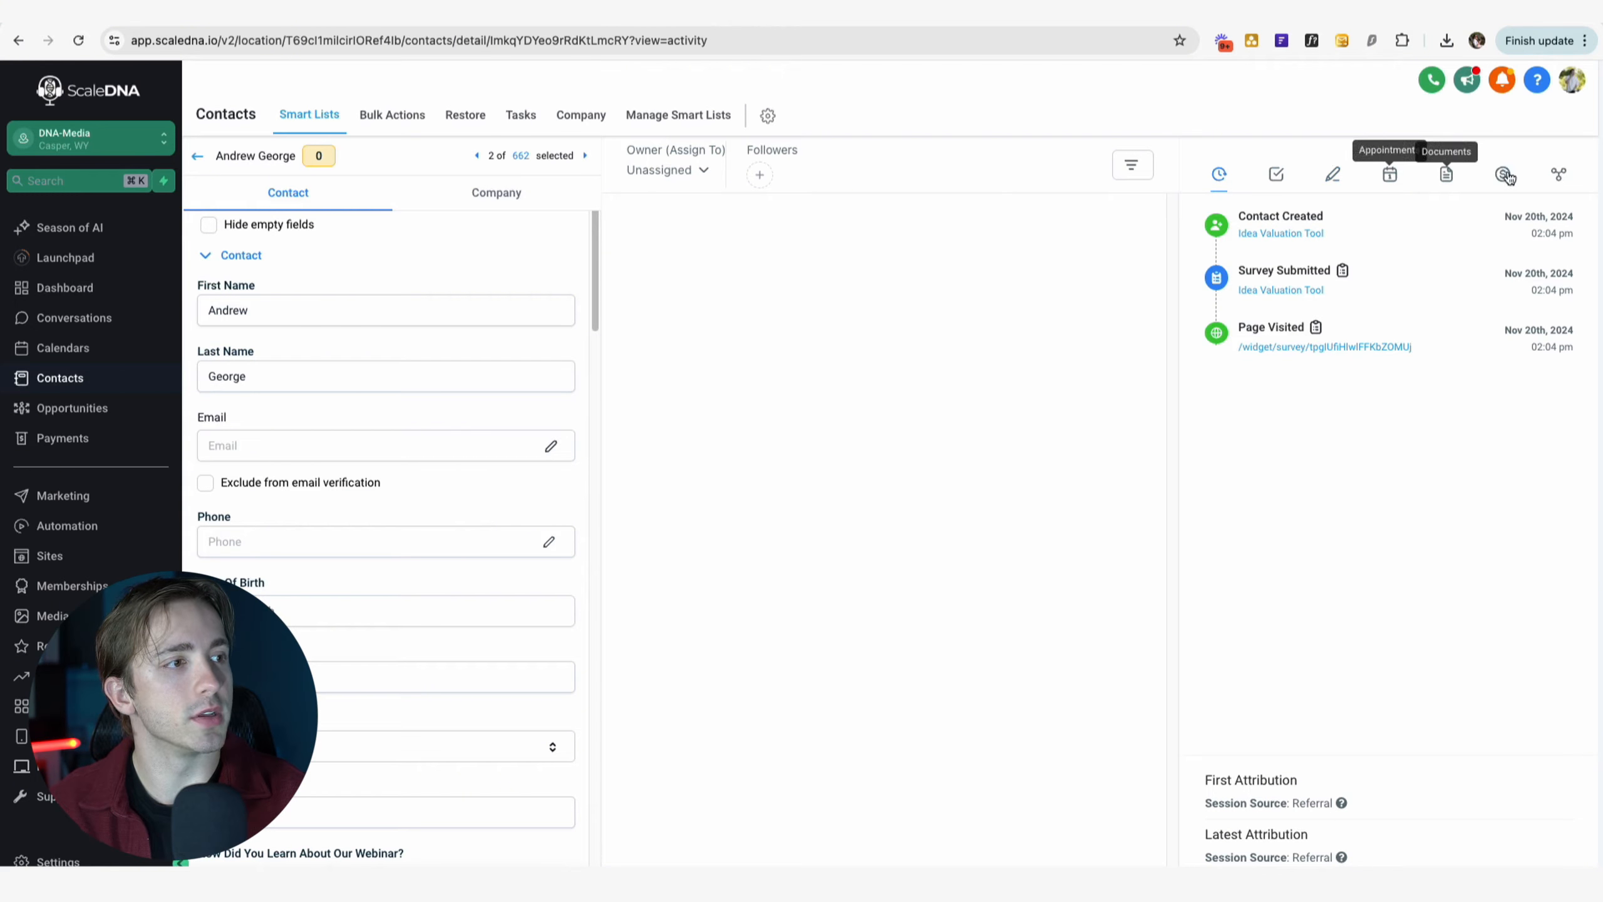
Add an association from this contact to the contact named jenifer with the Spouse label.
click(1559, 178)
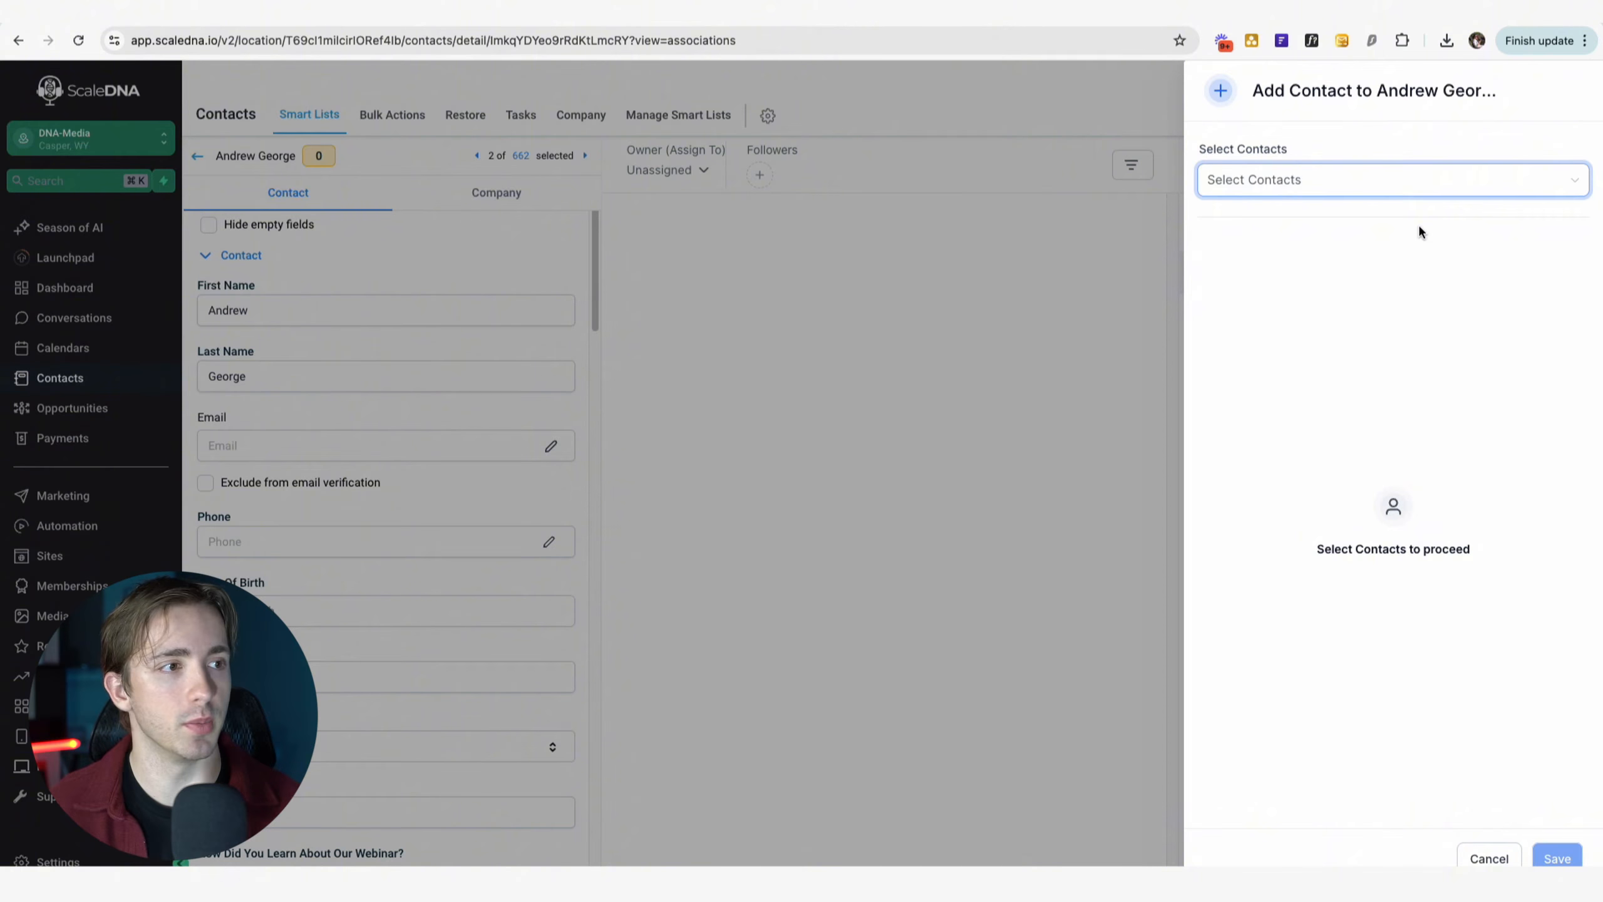
click(1255, 182)
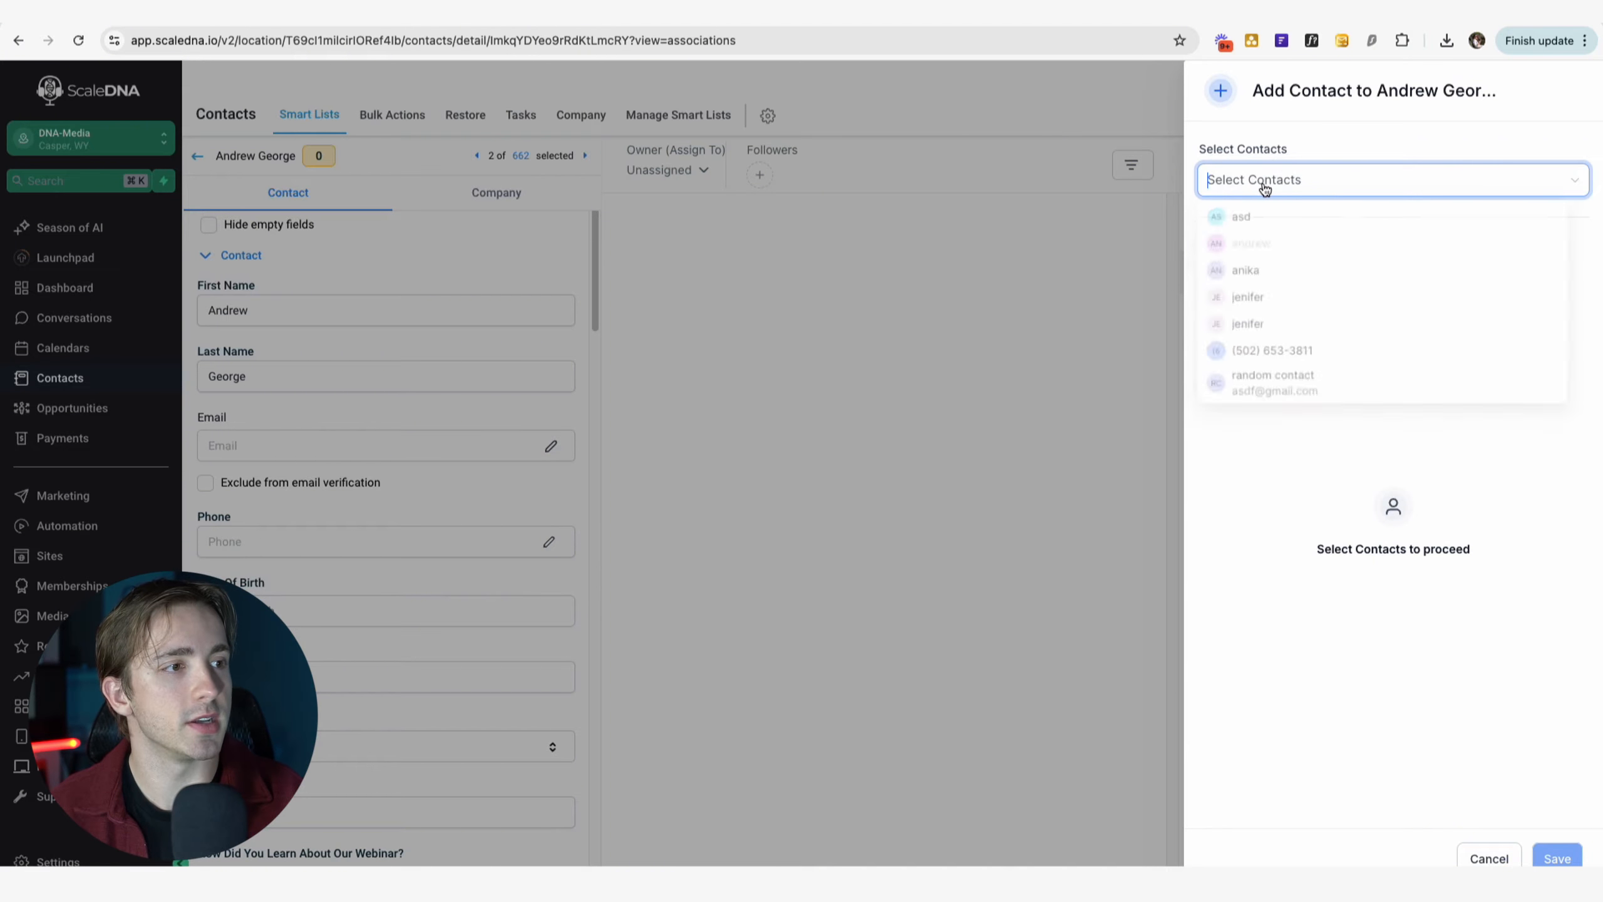
click(1272, 304)
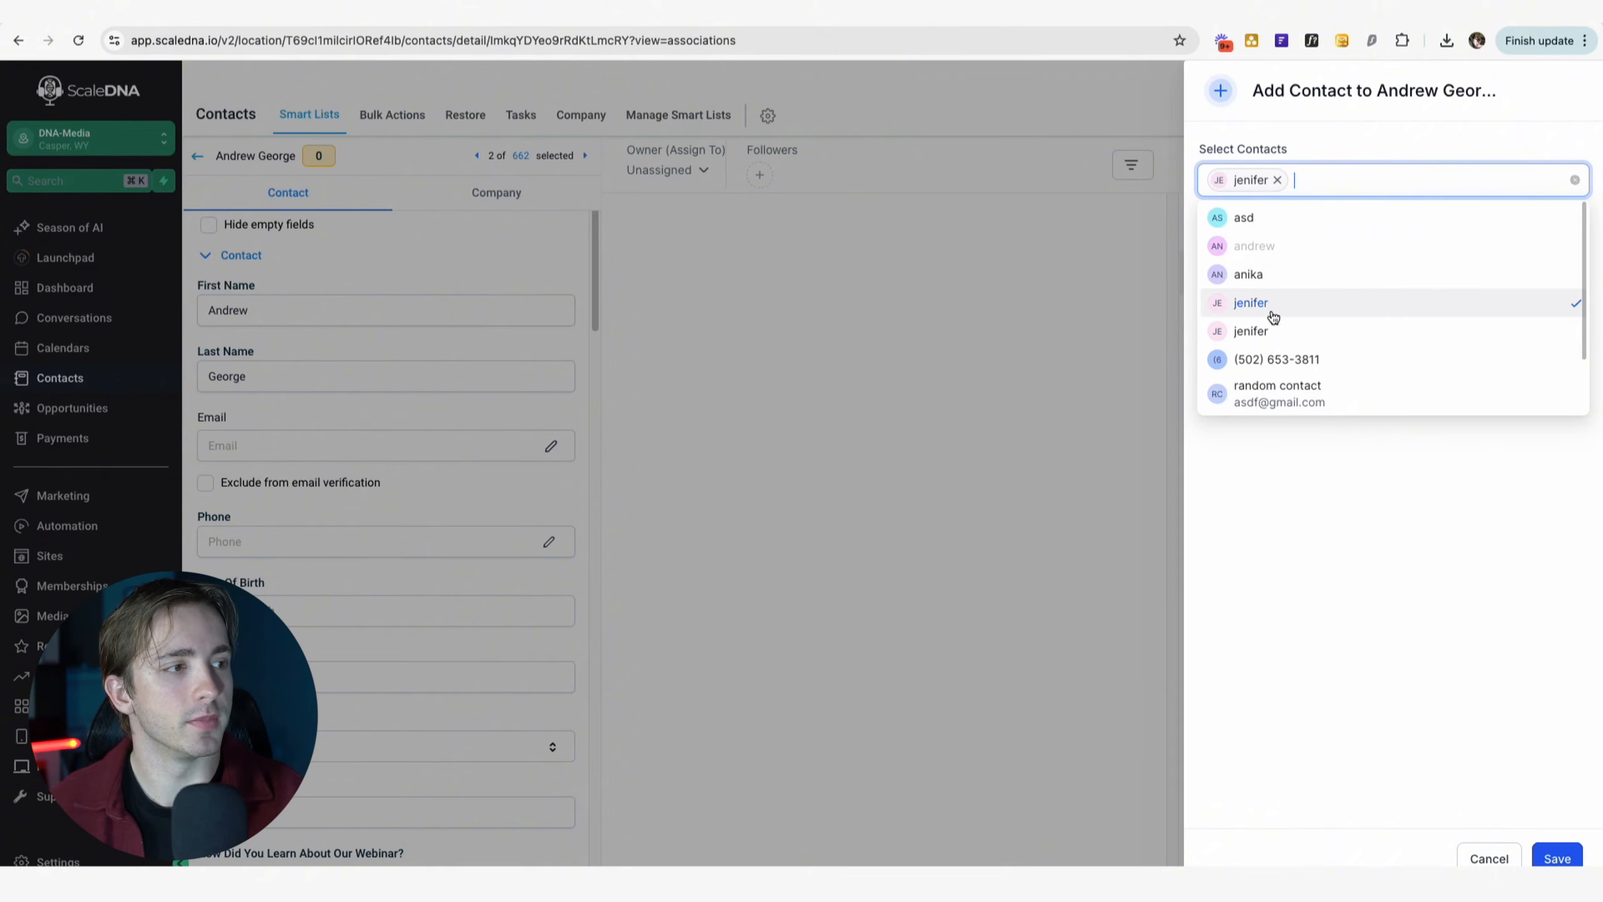
click(1320, 478)
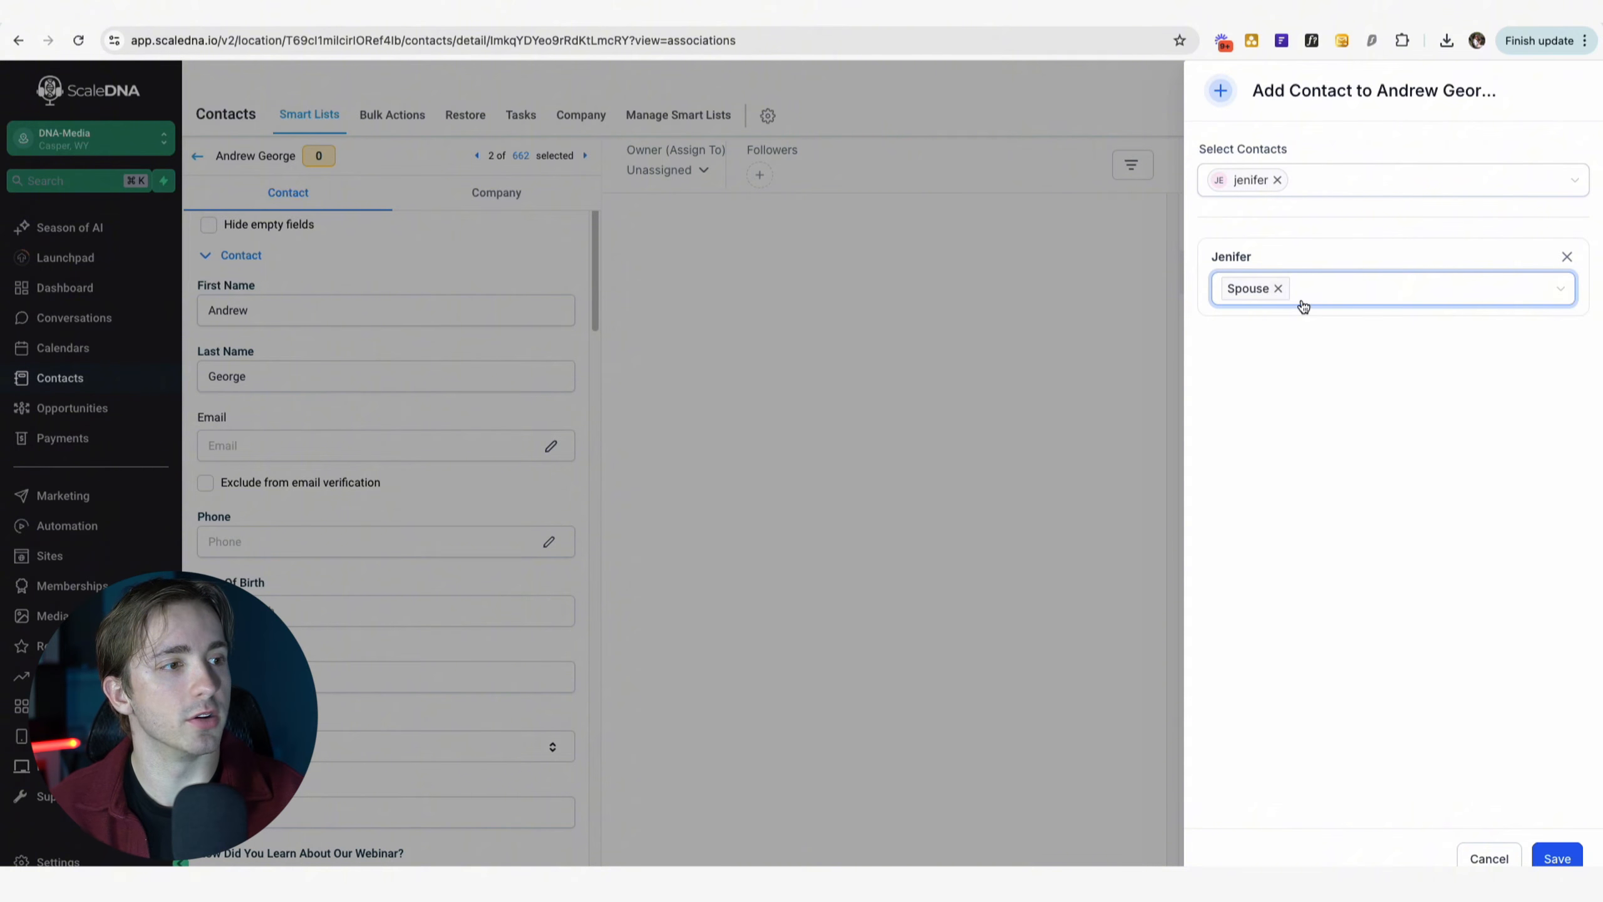
click(1299, 298)
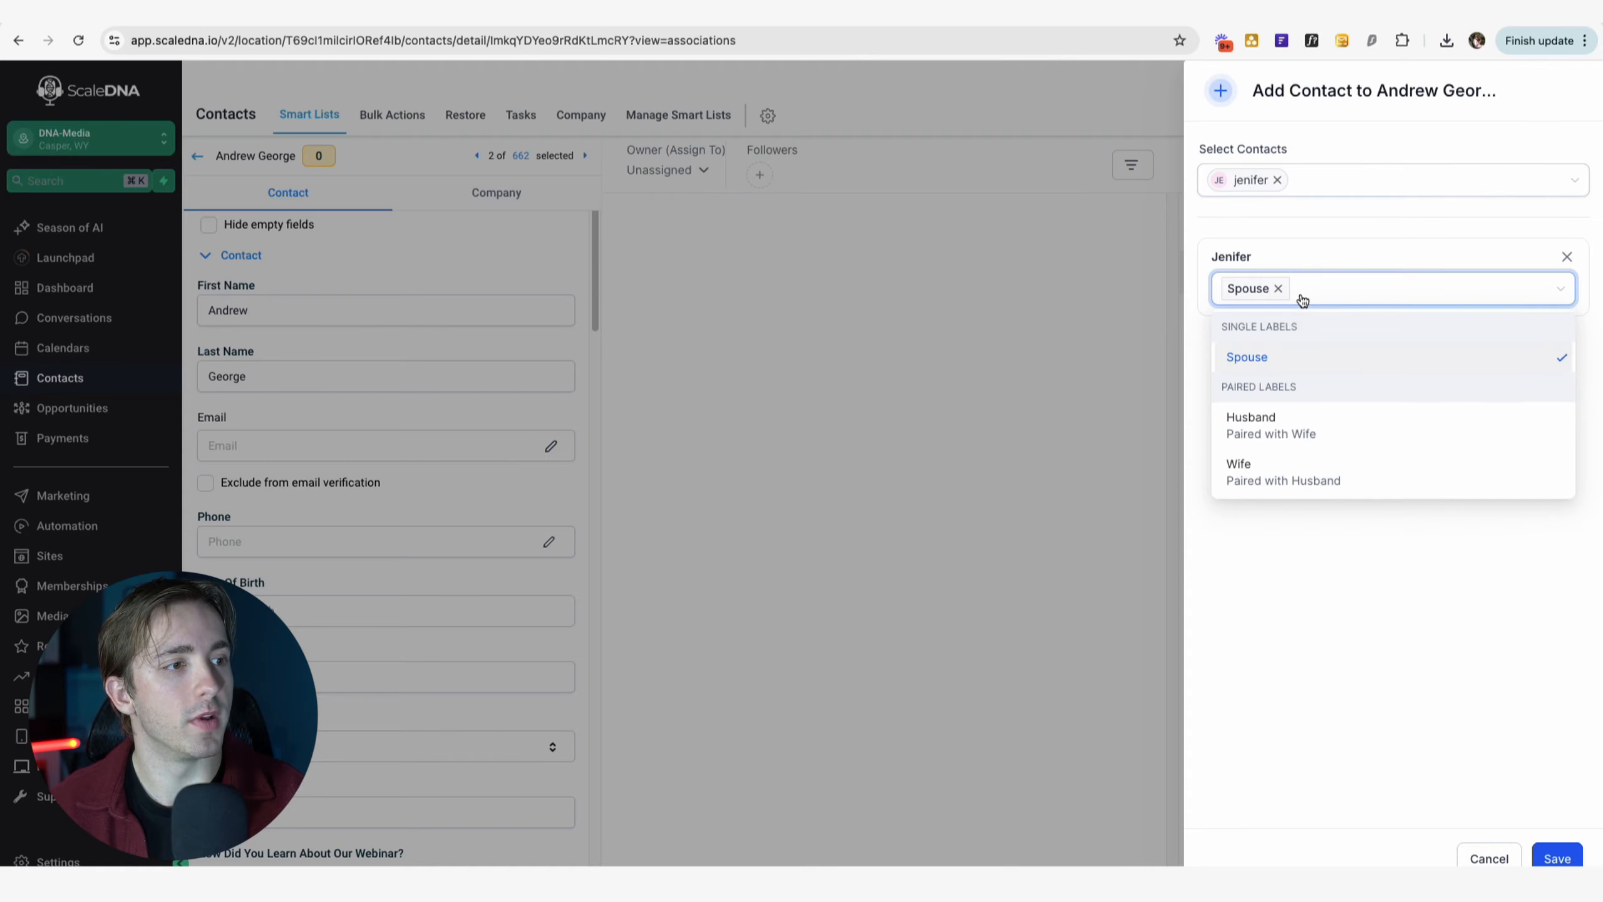
click(1287, 616)
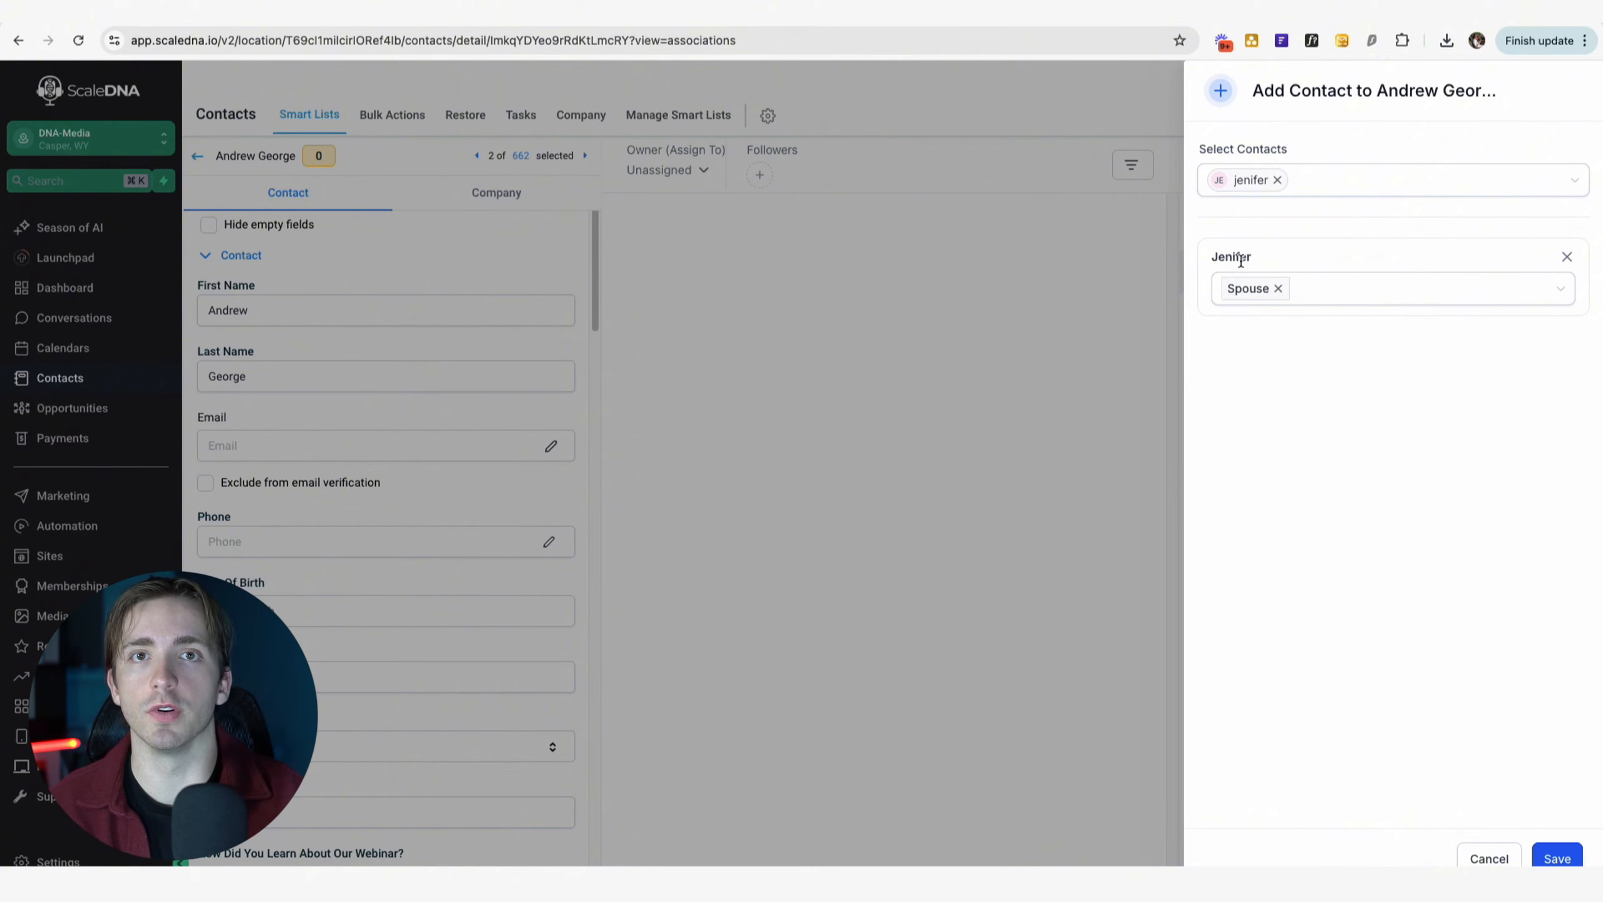
click(1557, 858)
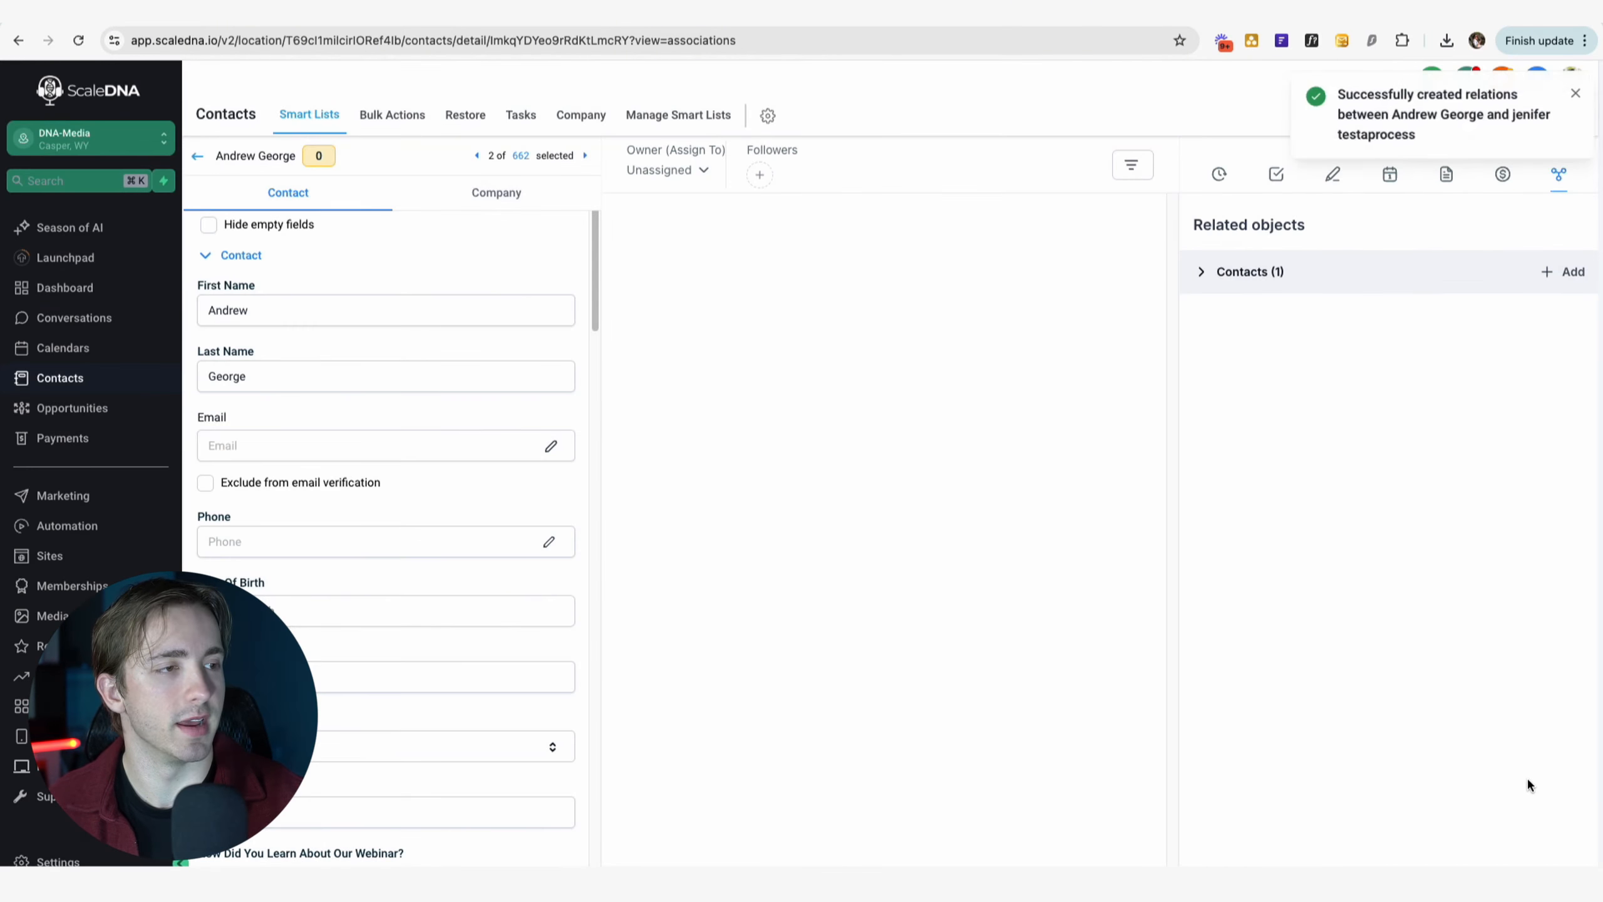
Open the associated contact and link it to the contact found by searching 'random' using the Husband label.
click(1252, 276)
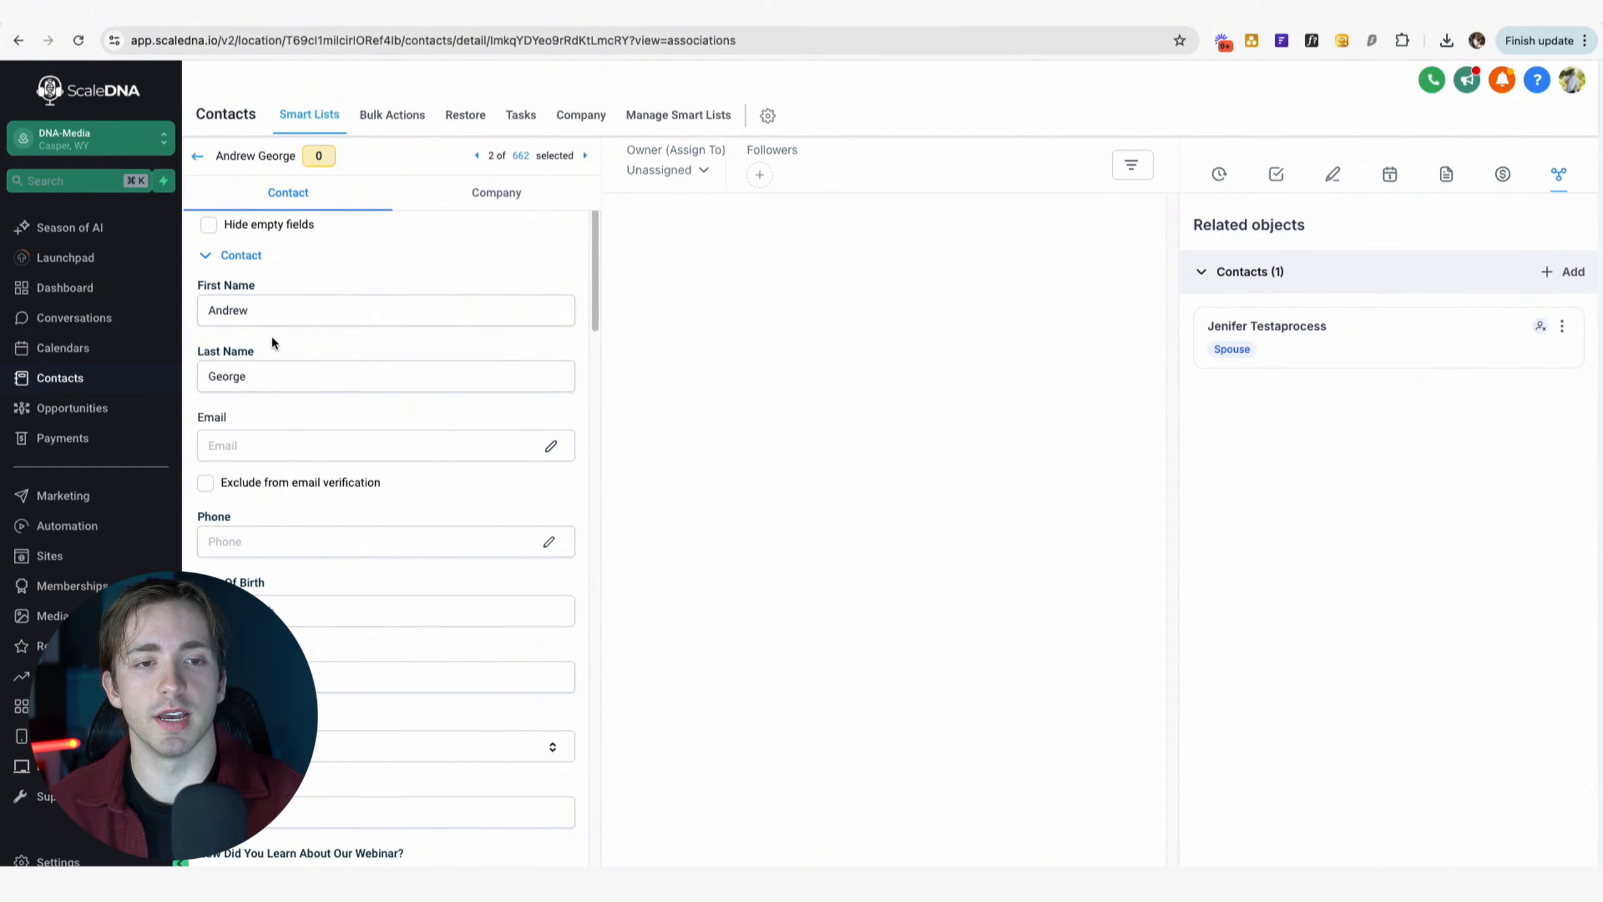
click(1241, 327)
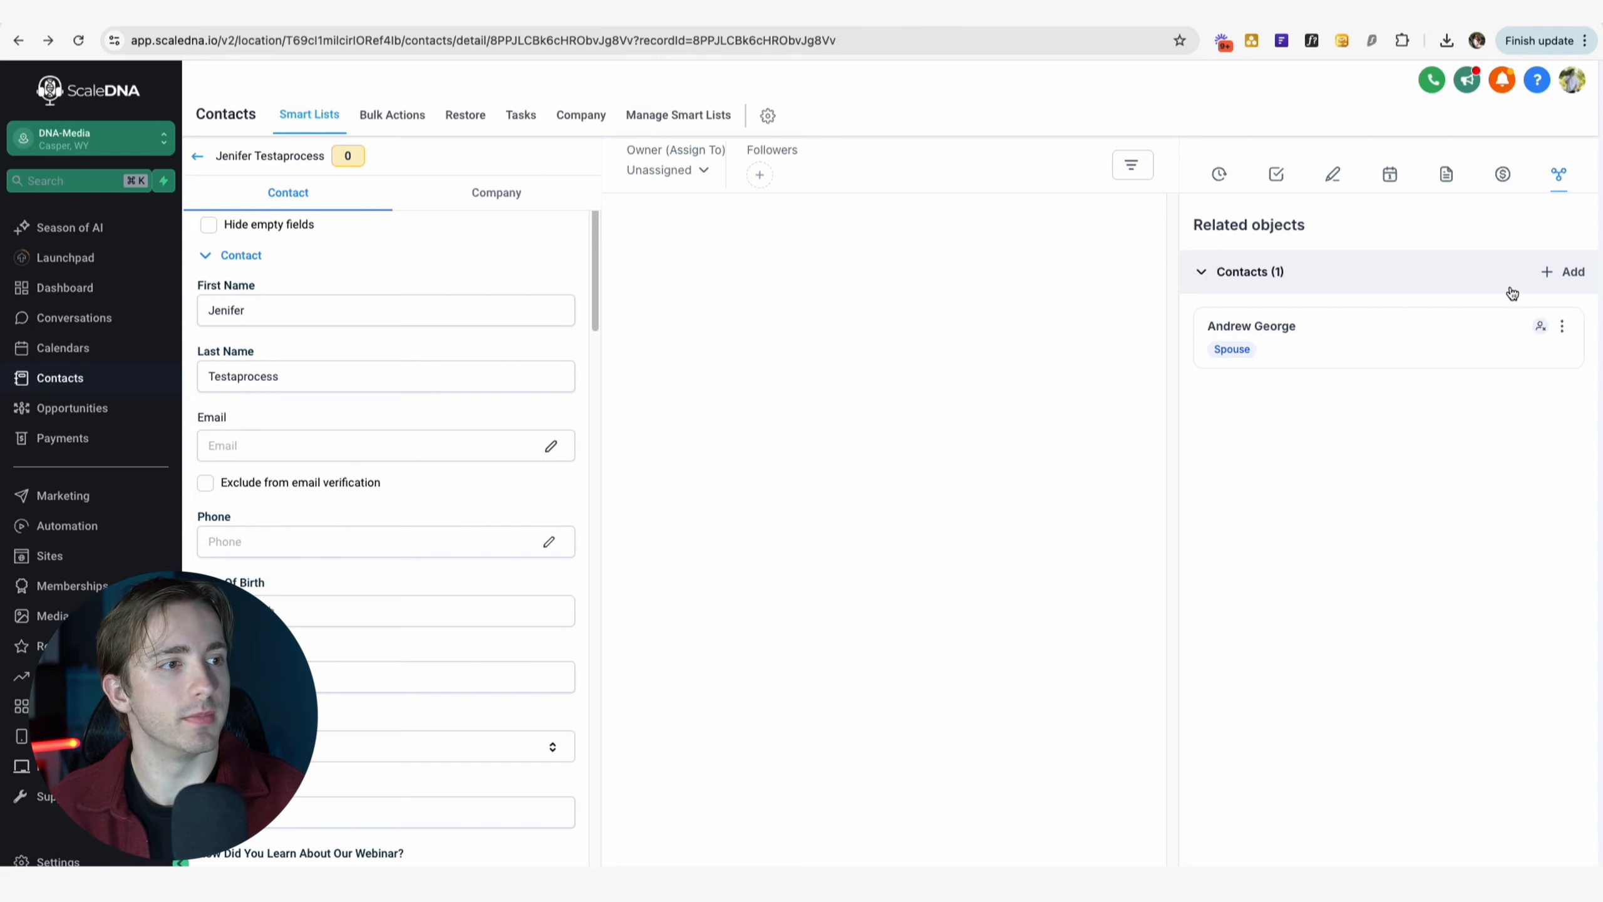
click(1566, 273)
click(1275, 190)
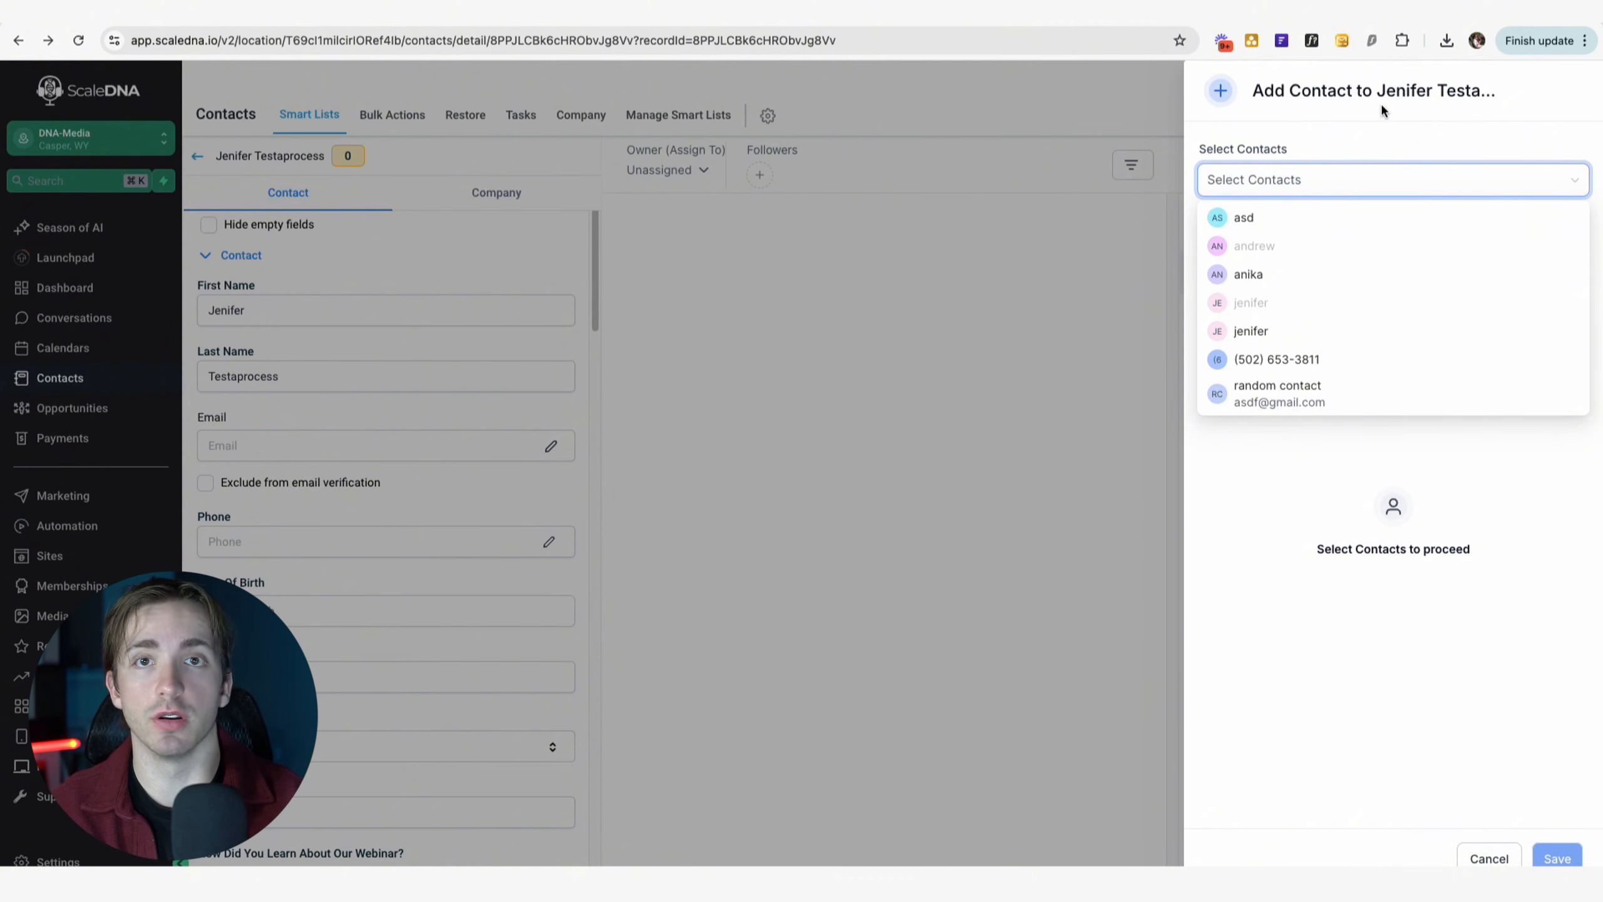
text(random)
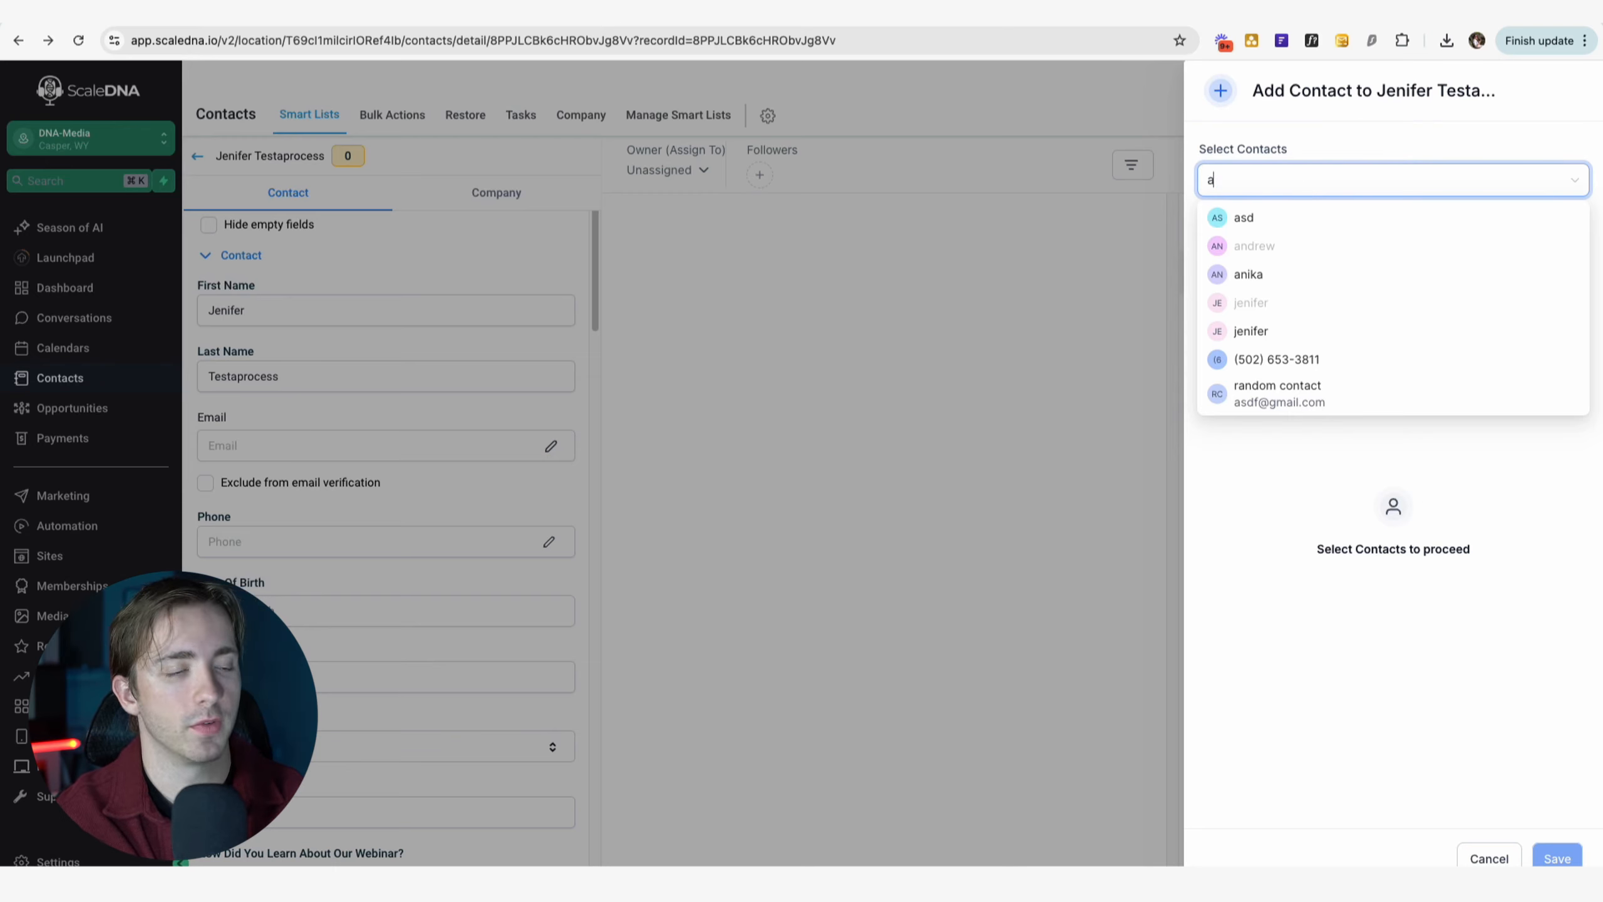
click(1282, 393)
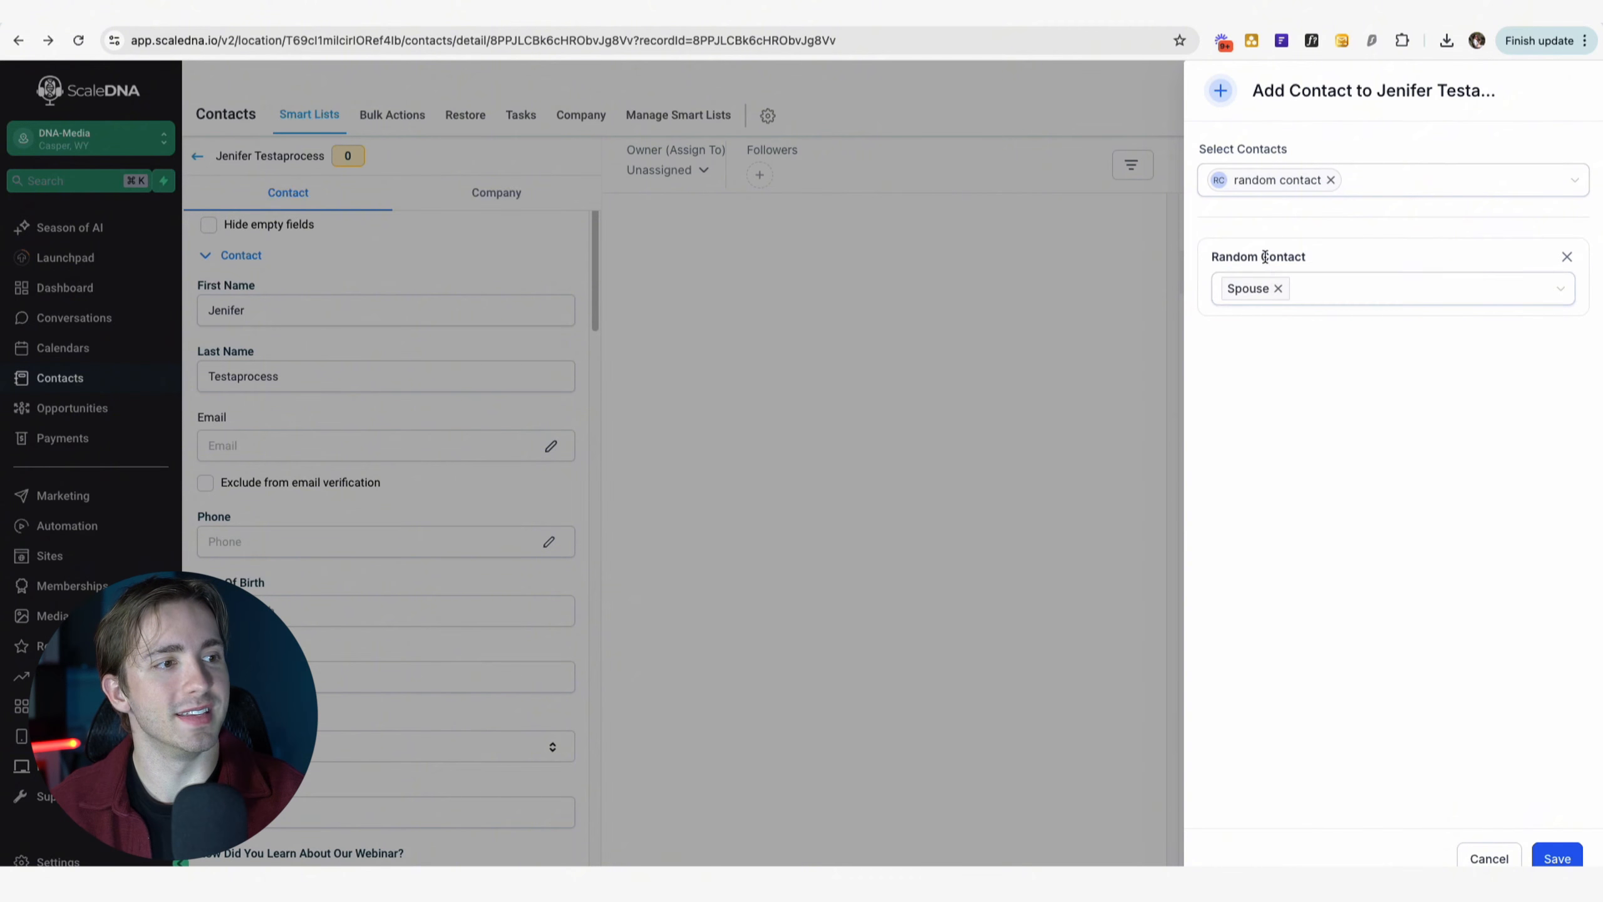
click(1278, 288)
click(1281, 298)
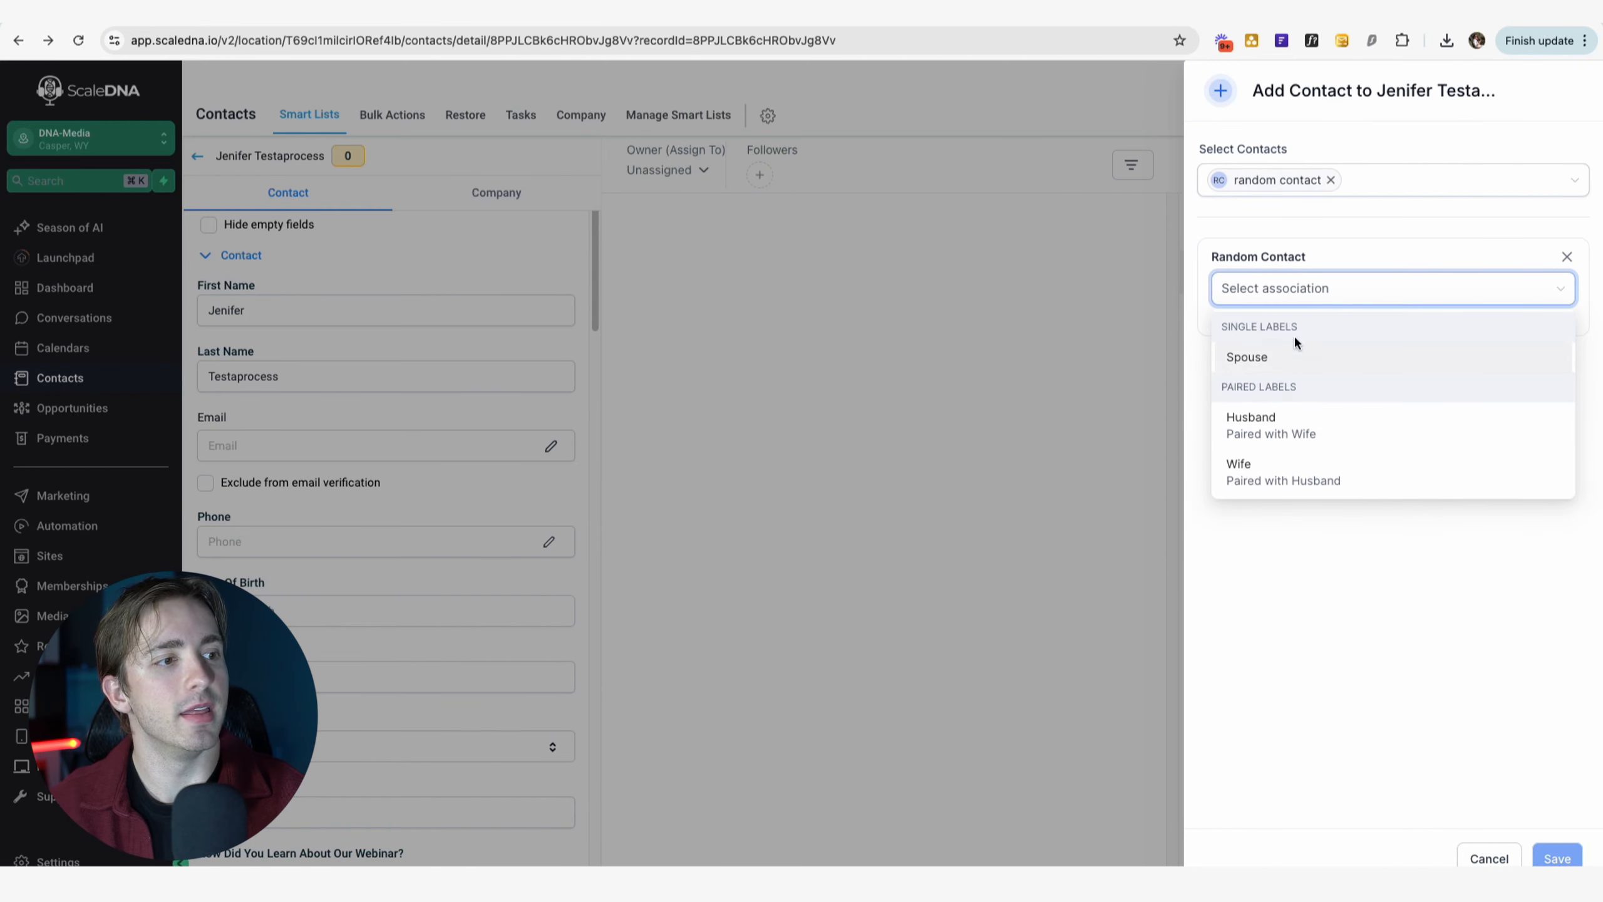
click(1292, 435)
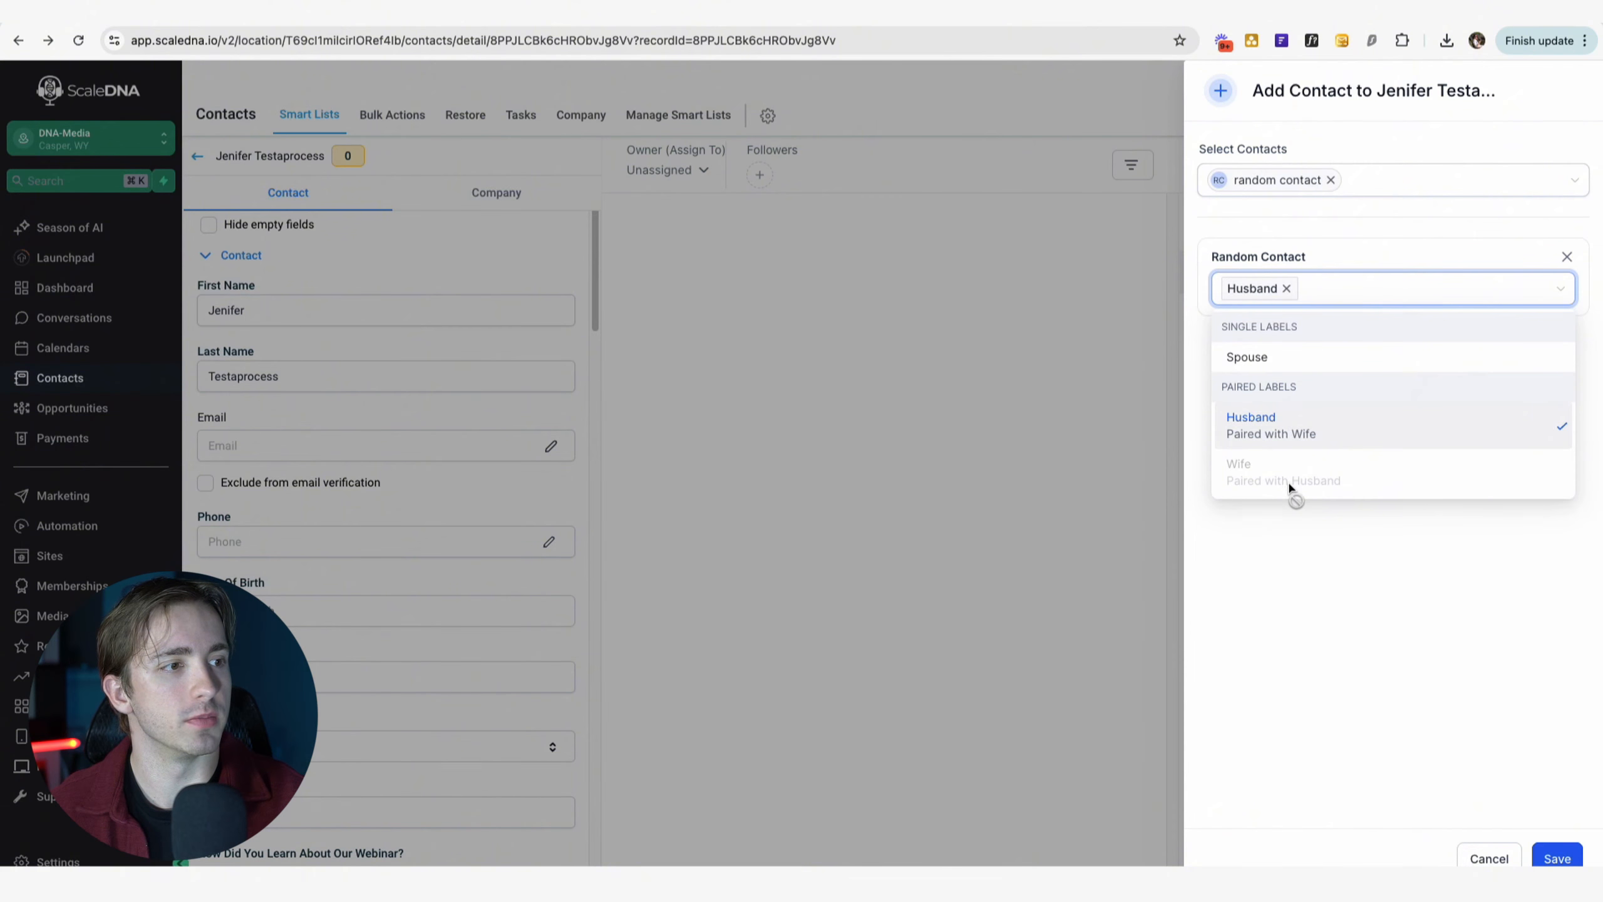
click(1319, 607)
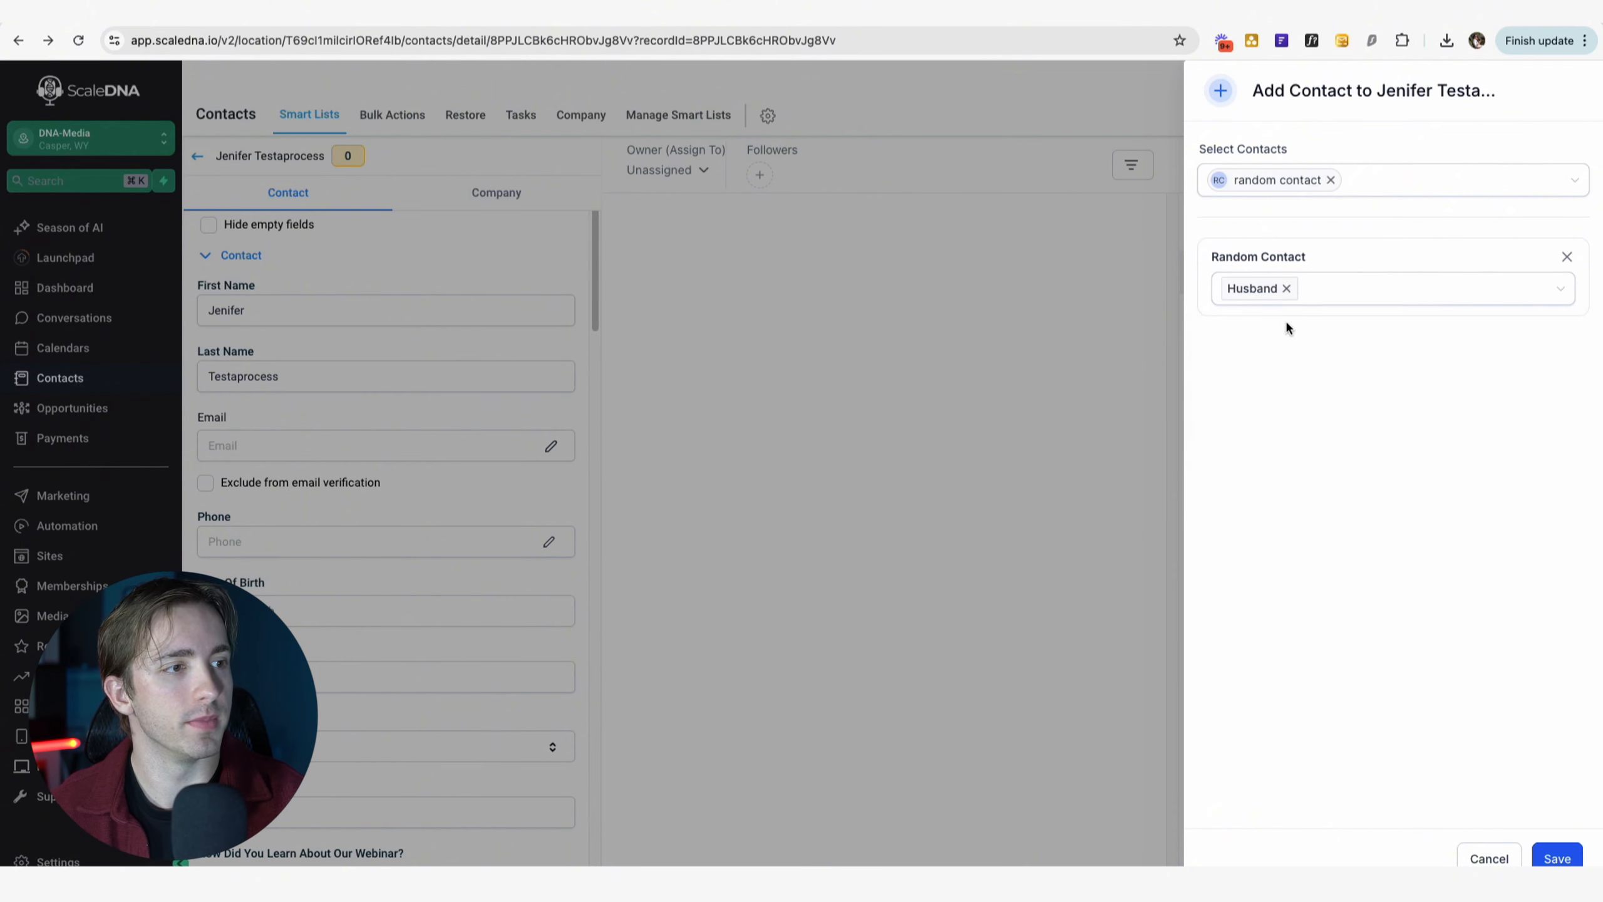
click(1557, 858)
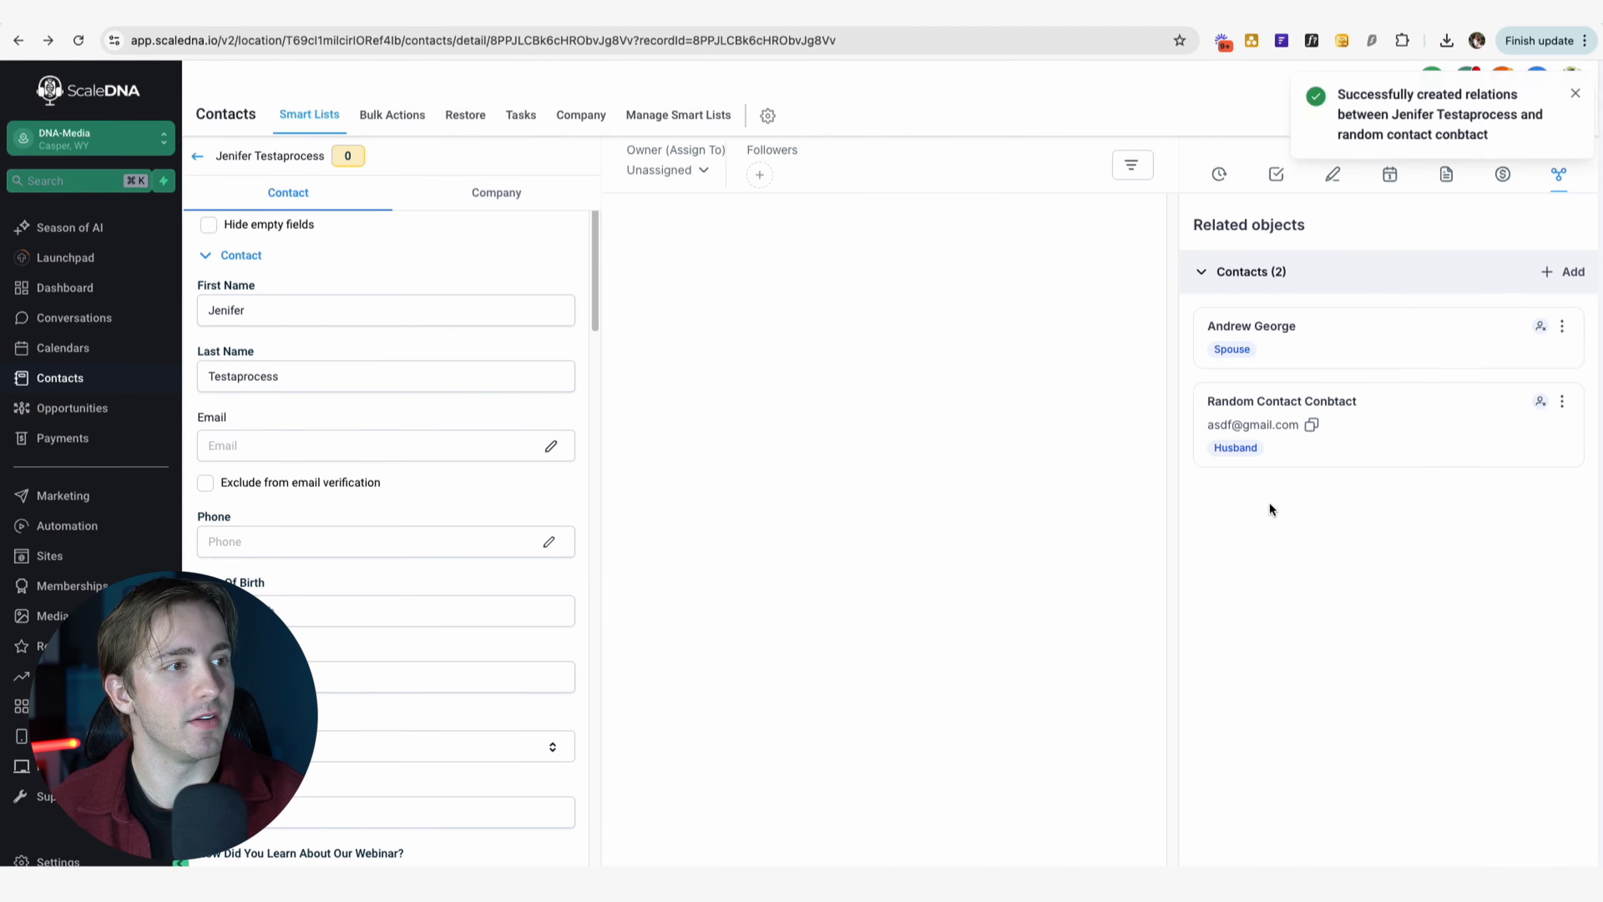
Review the associations shown on each linked contact's record.
click(1264, 412)
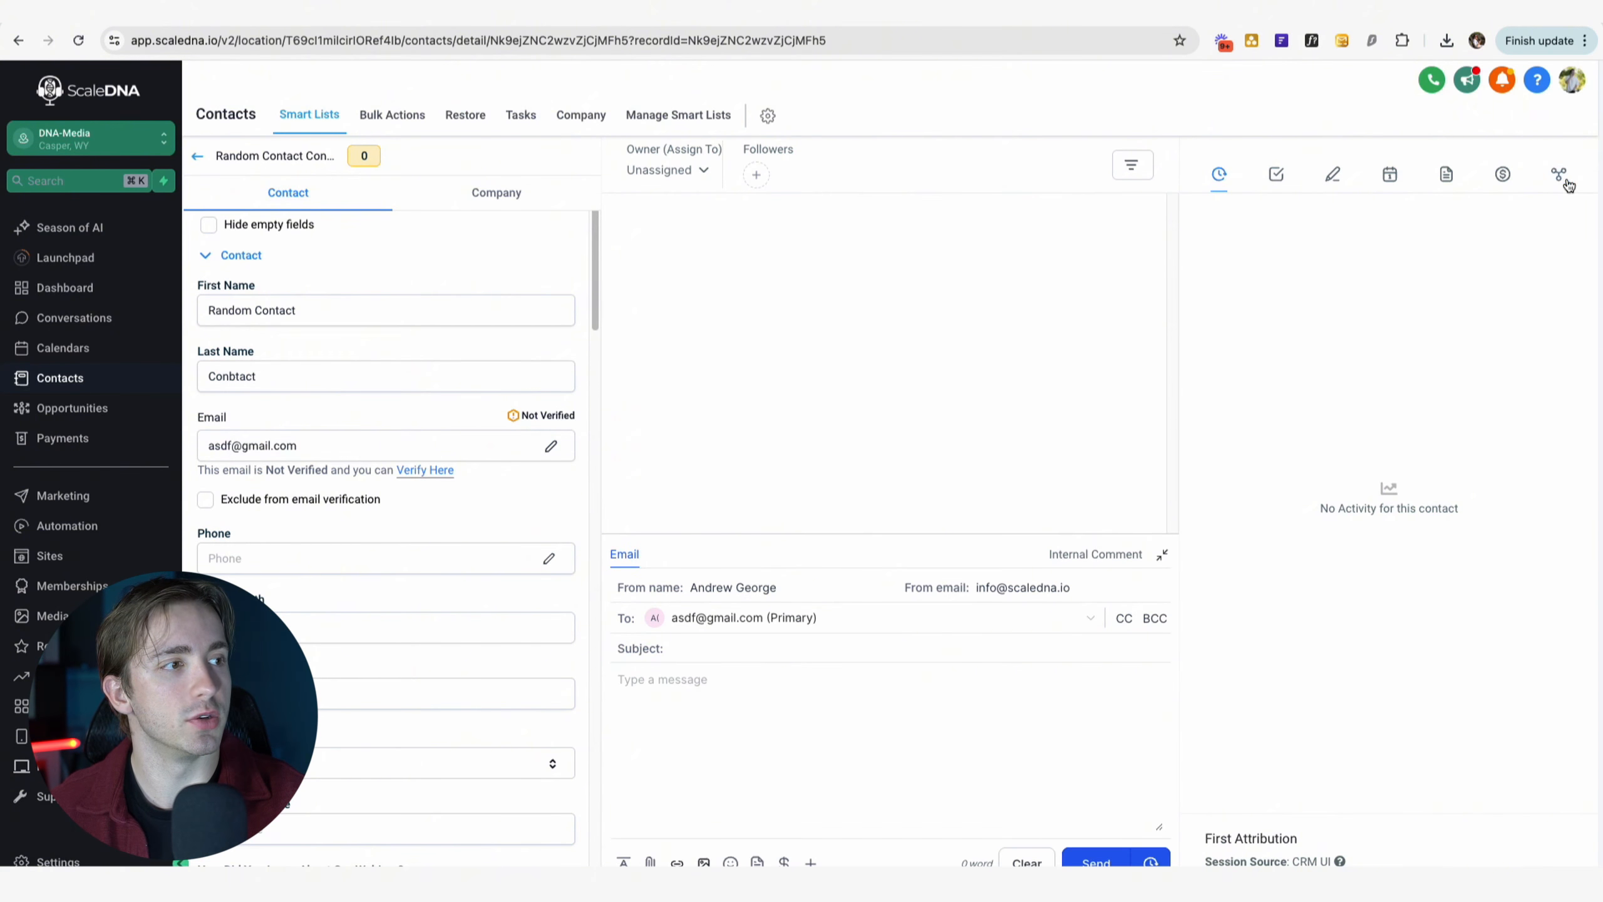
click(1558, 176)
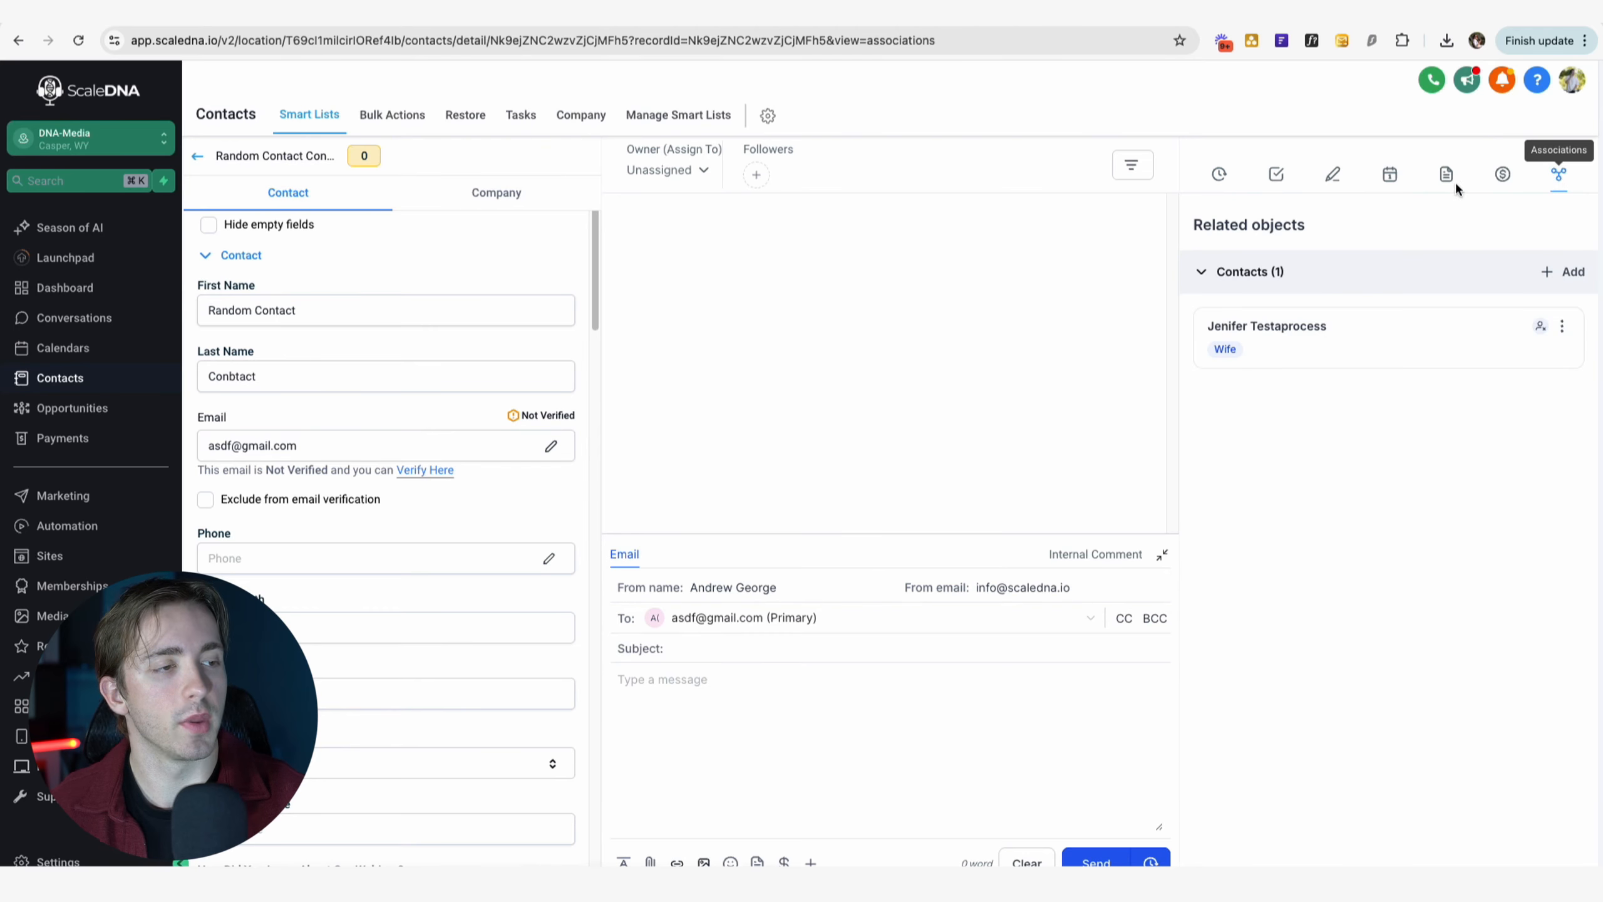
click(1263, 329)
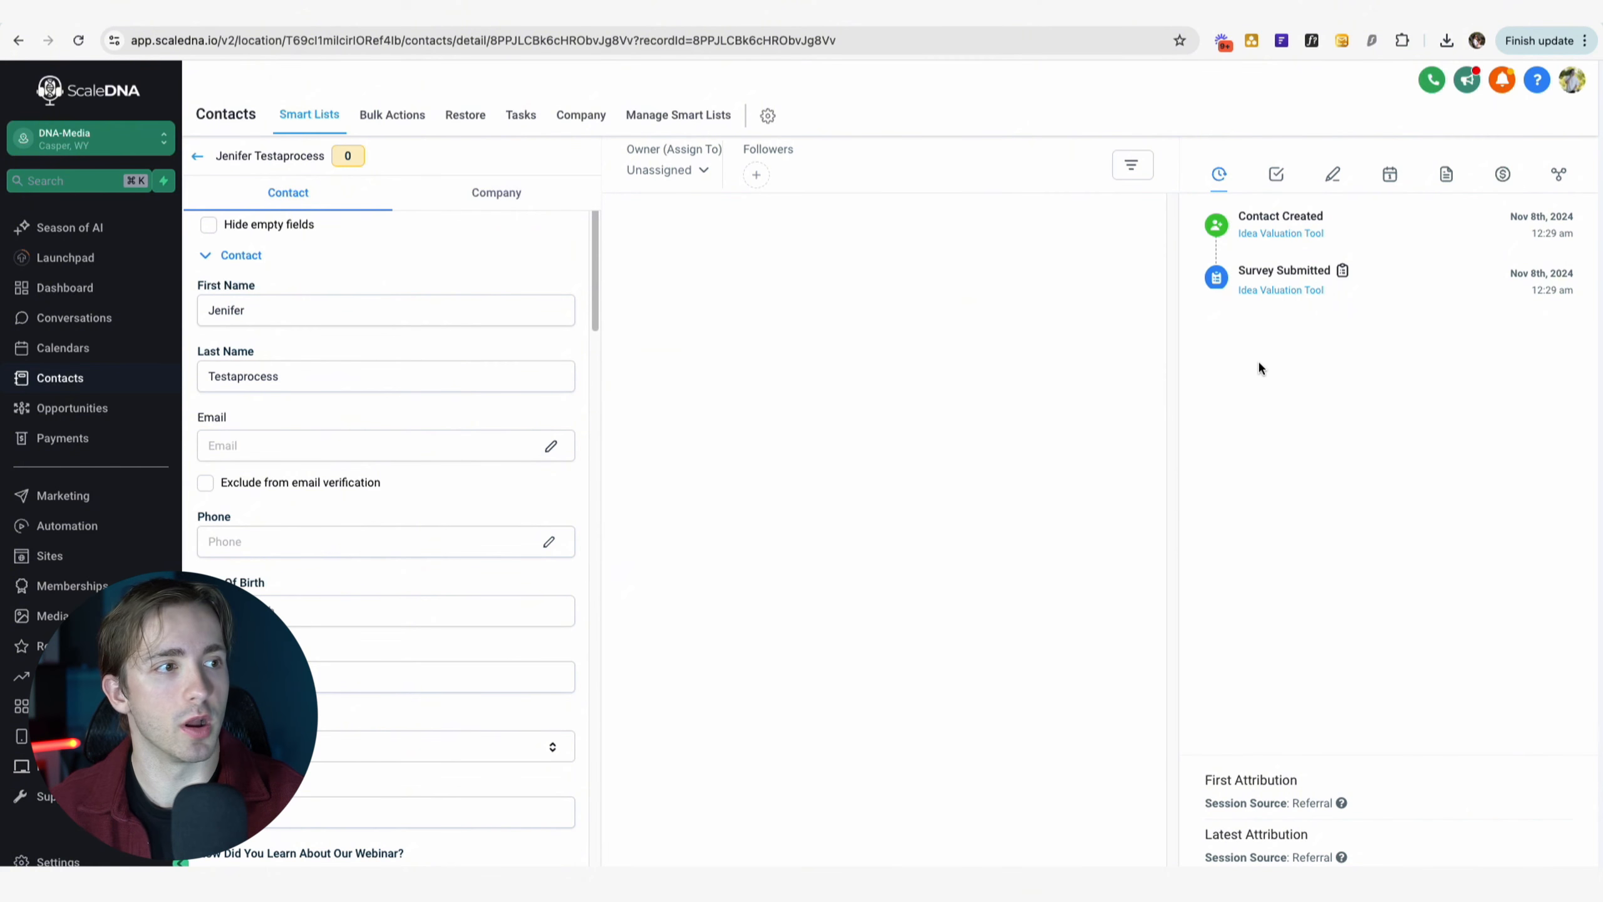
click(1558, 174)
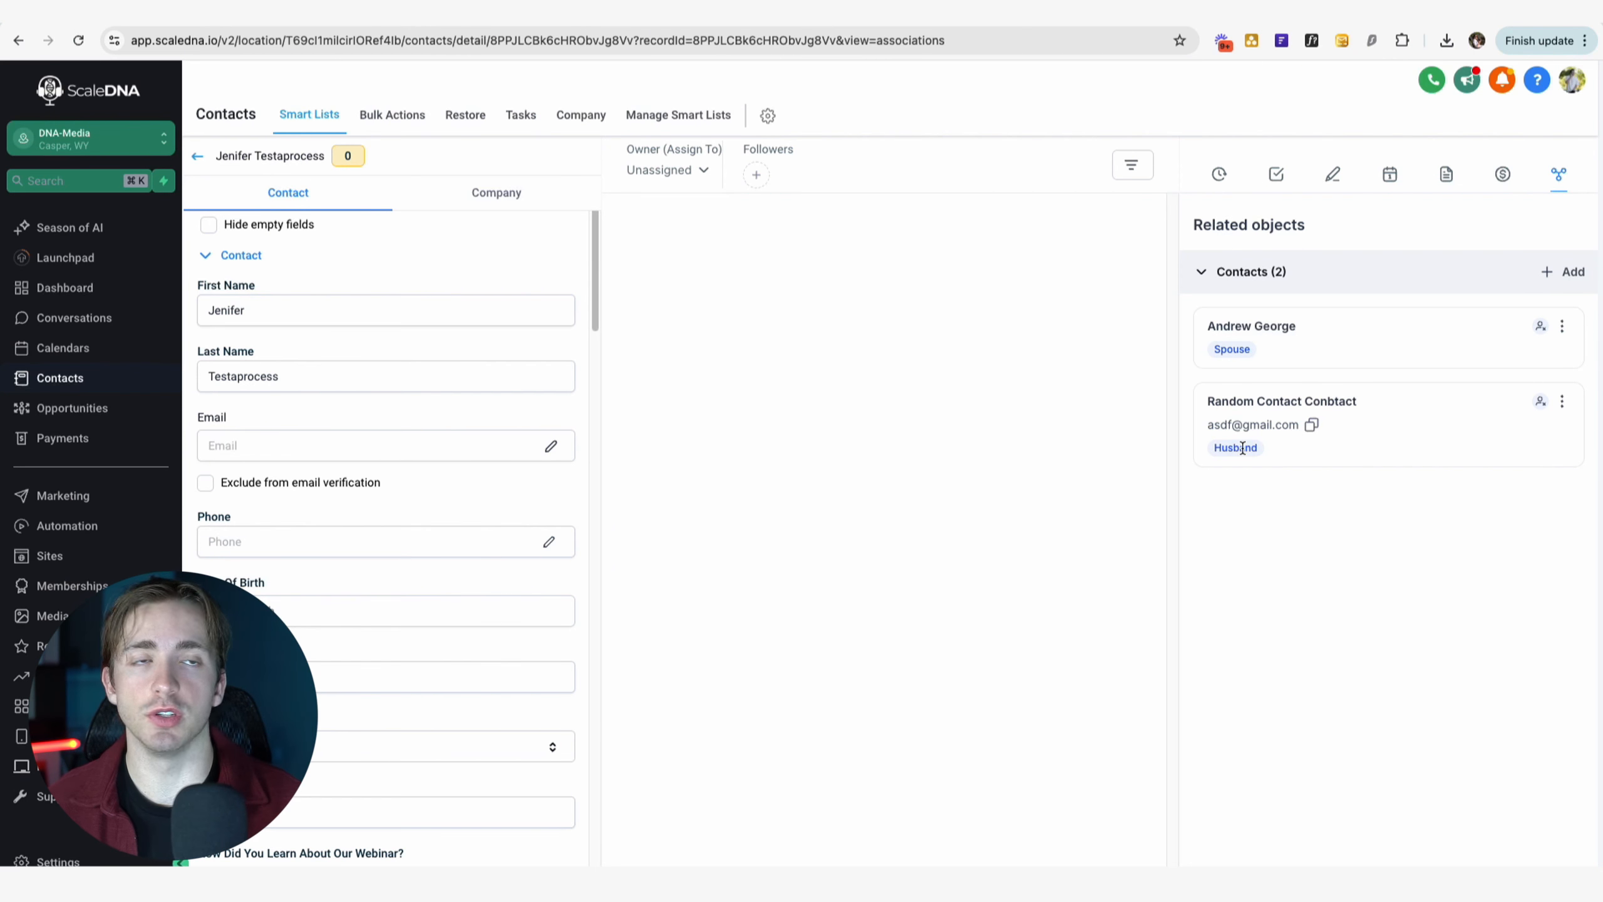
click(1253, 402)
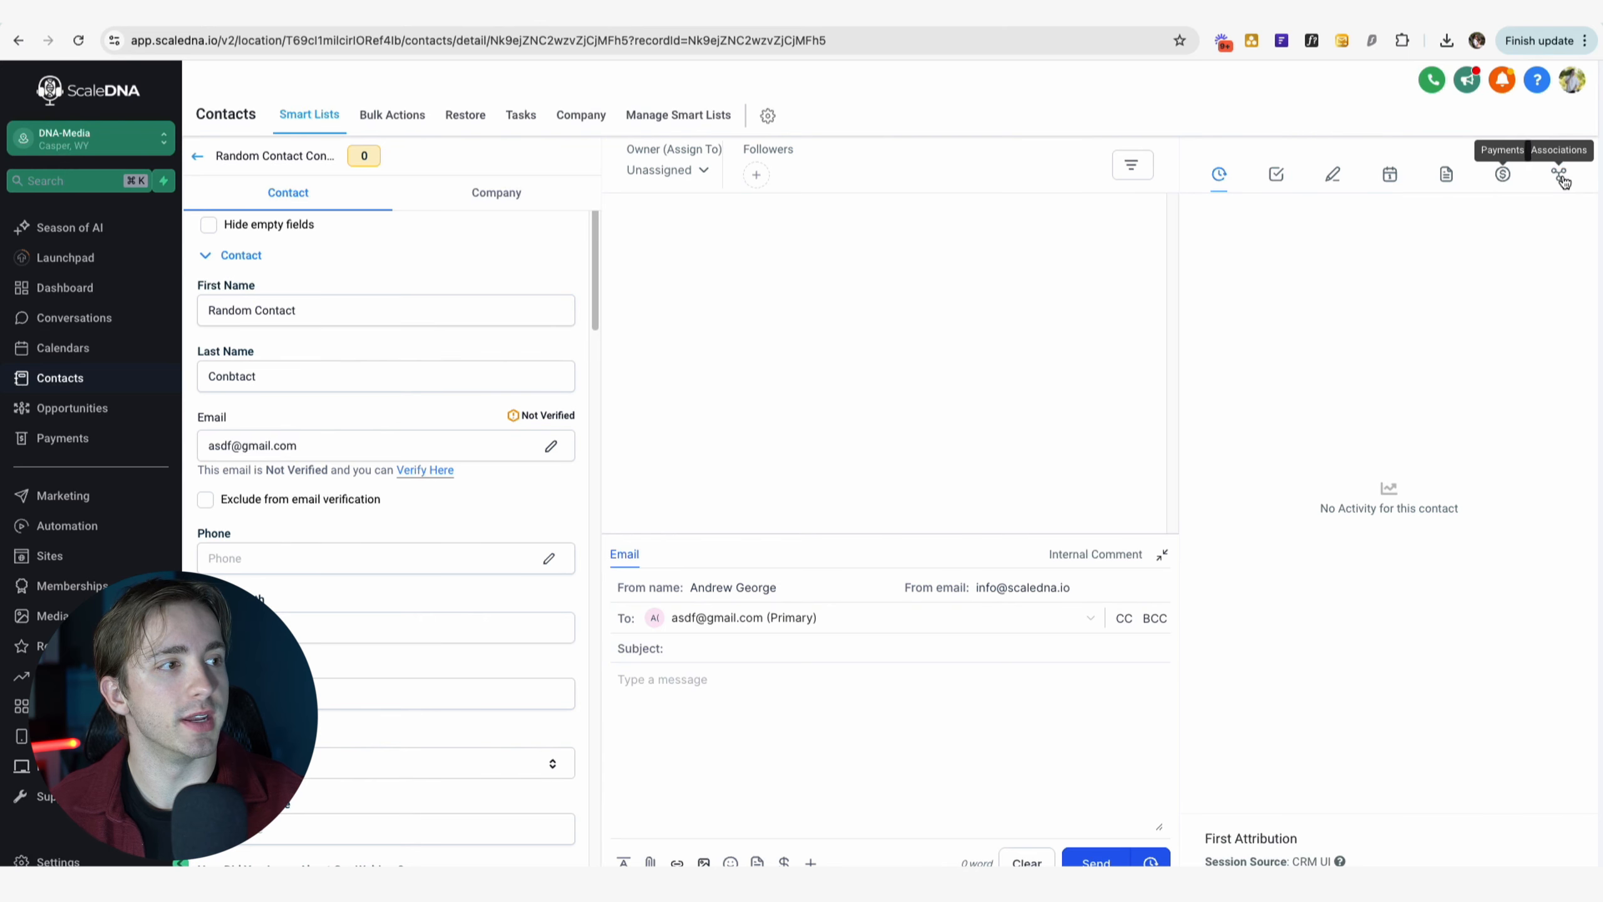
click(1559, 177)
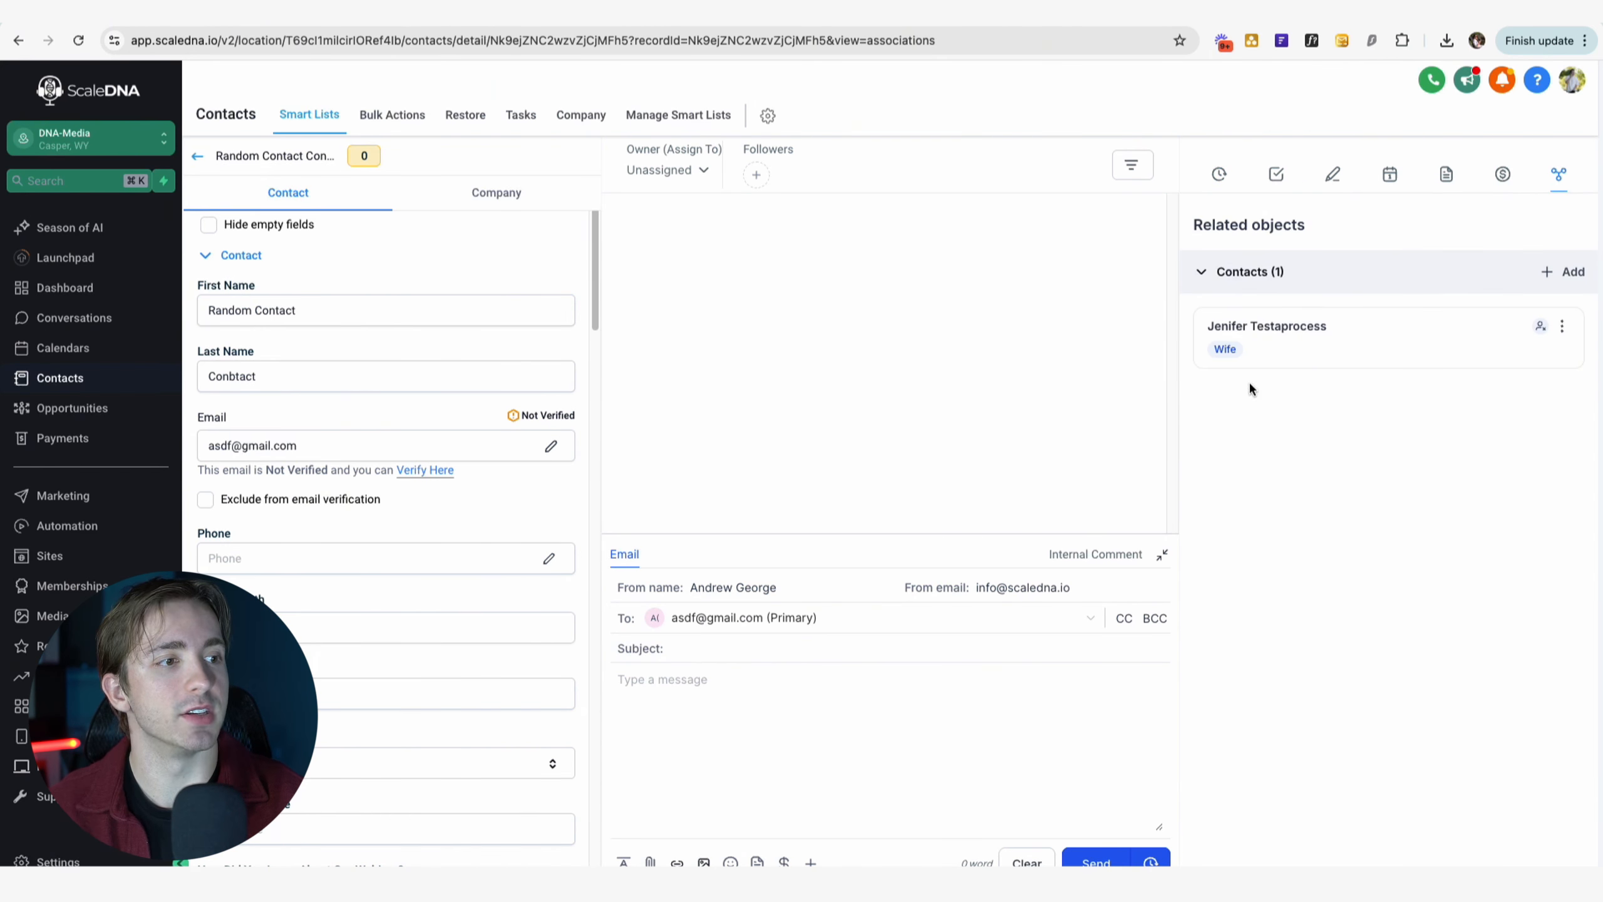